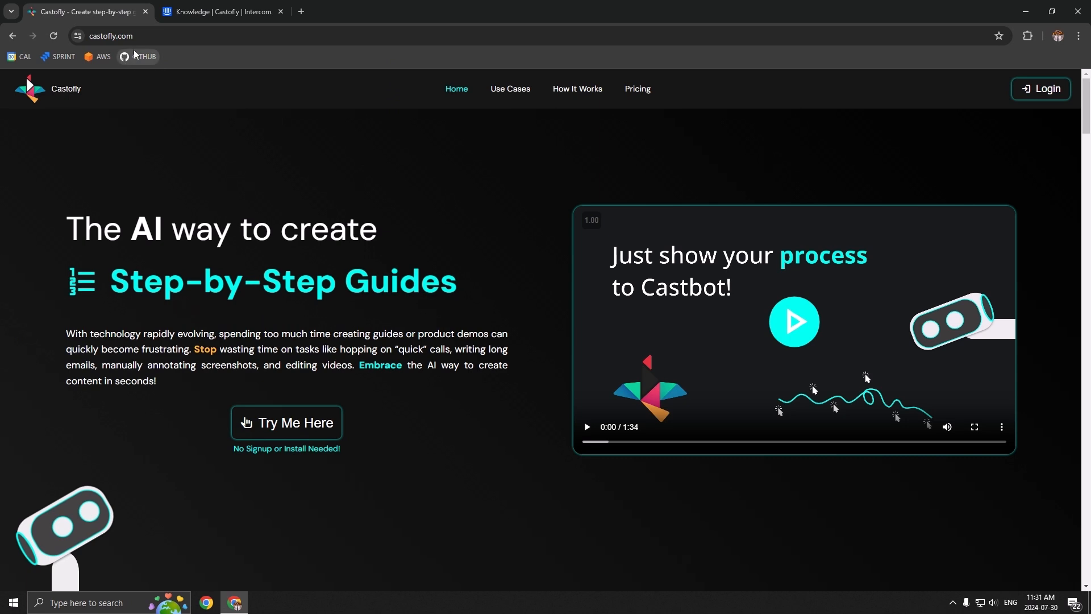
- Sign in to Castofly from castofly.com with the personal Gmail account, using Google sign-in
{"action": "left_click", "coordinate": [87, 38]}
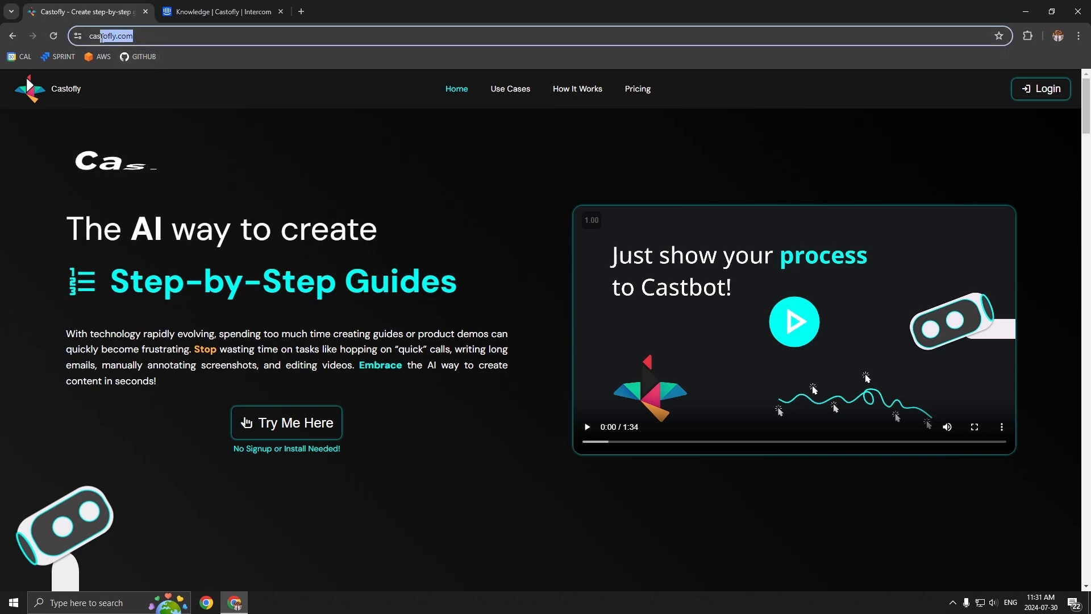
{"action": "left_click", "coordinate": [429, 160]}
{"action": "left_click", "coordinate": [1041, 91]}
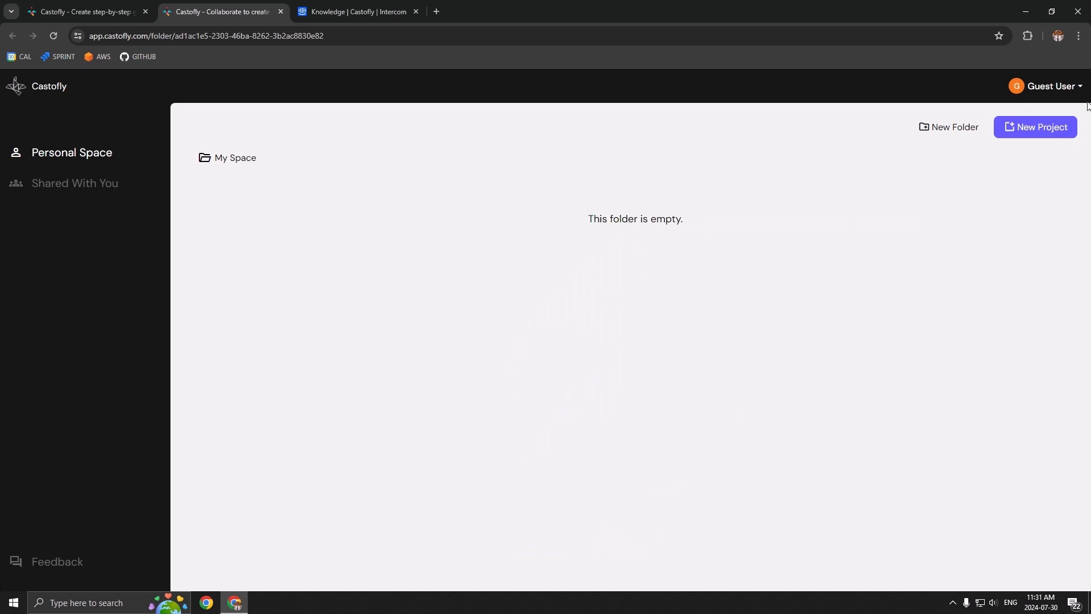
{"action": "left_click", "coordinate": [1067, 91]}
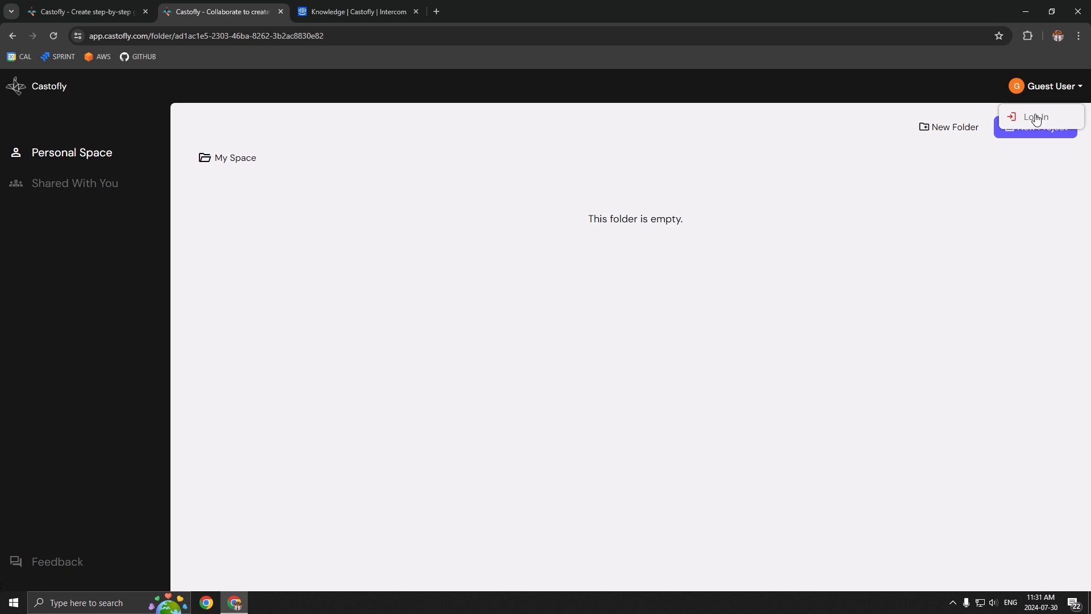
{"action": "left_click", "coordinate": [1036, 117]}
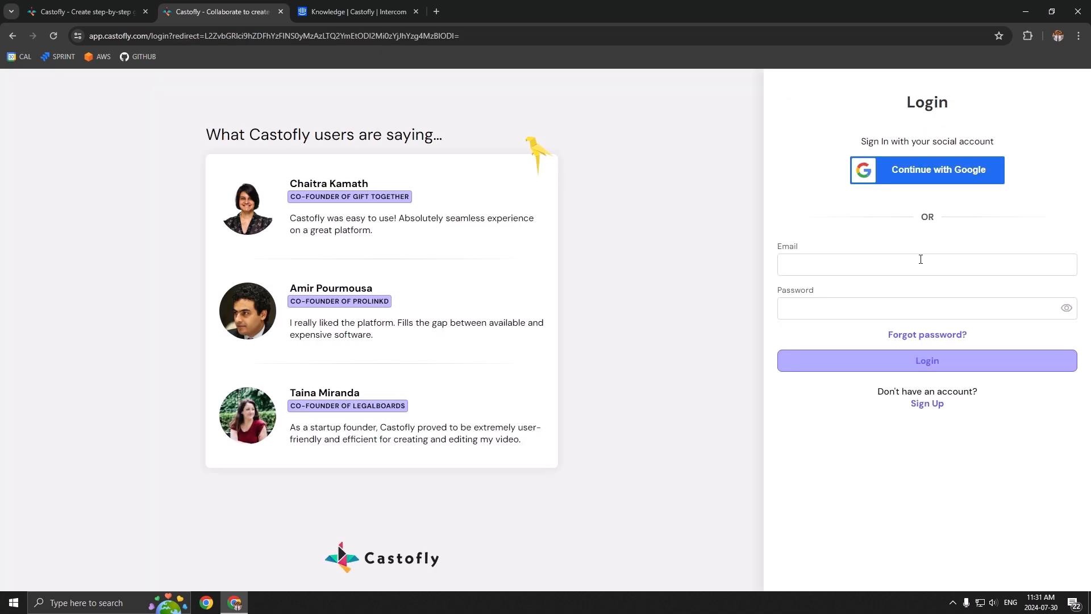
{"action": "left_click", "coordinate": [934, 171]}
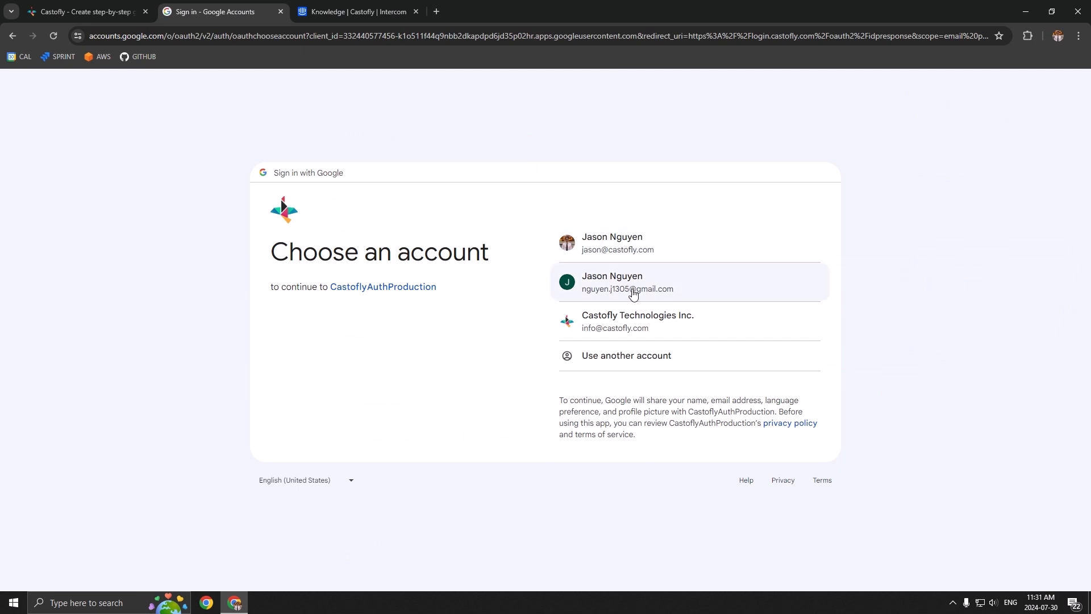
{"action": "left_click", "coordinate": [635, 291]}
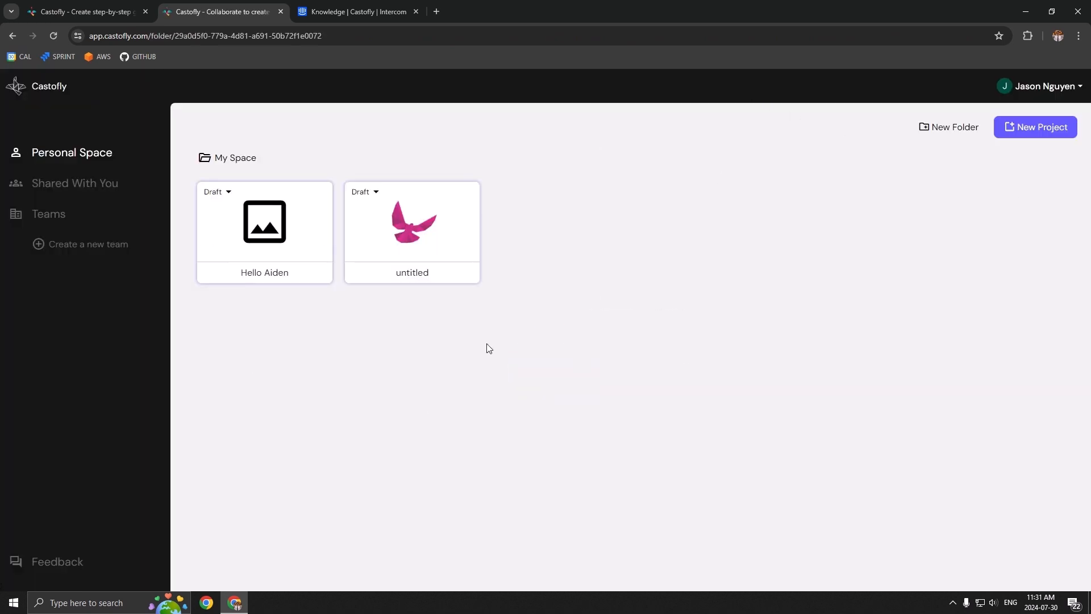
- Start a new project to install the Castofly extension from the Chrome Web Store, and pin it in the browser
{"action": "left_click", "coordinate": [1033, 130]}
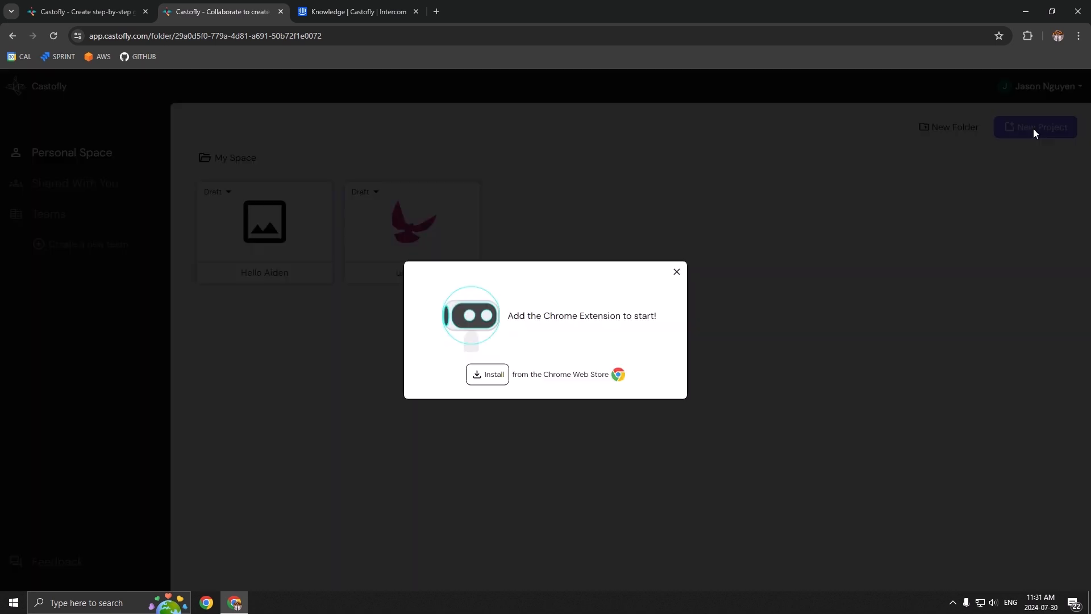
{"action": "left_click", "coordinate": [492, 377]}
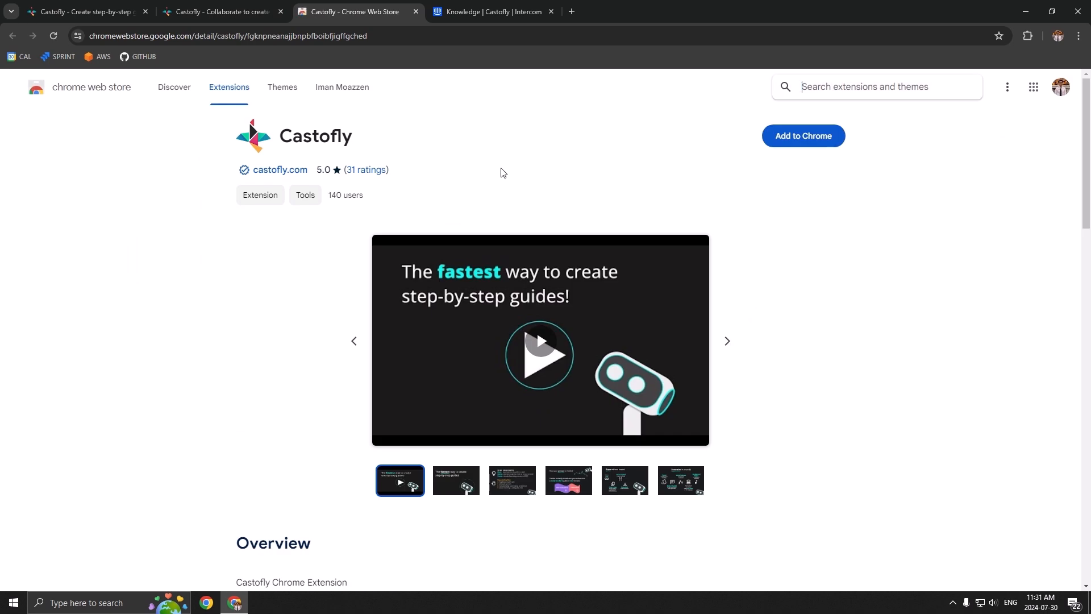
{"action": "left_click", "coordinate": [822, 140]}
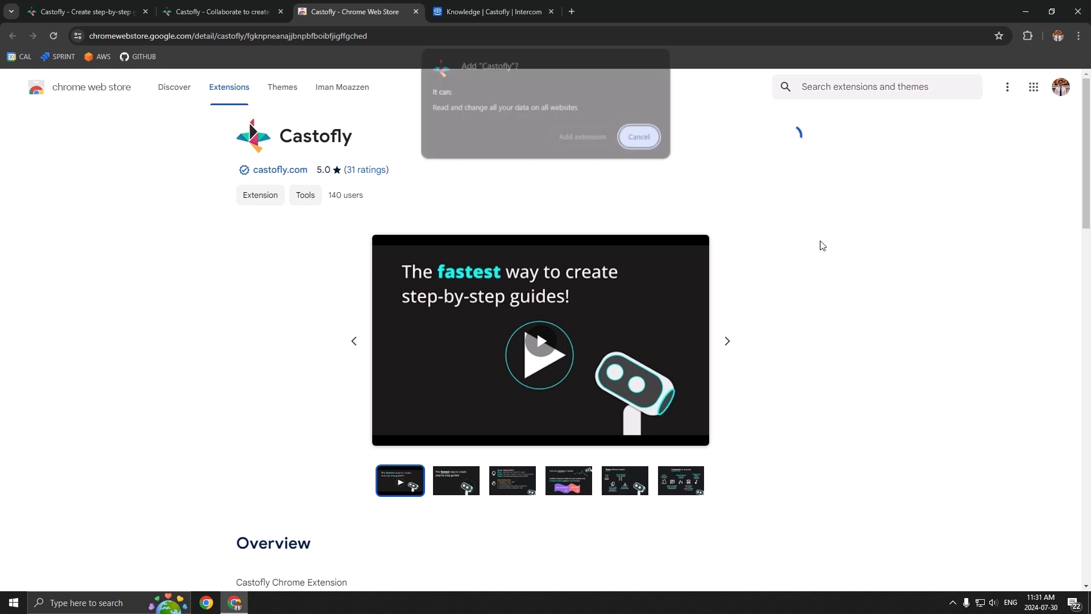
{"action": "left_click", "coordinate": [595, 140]}
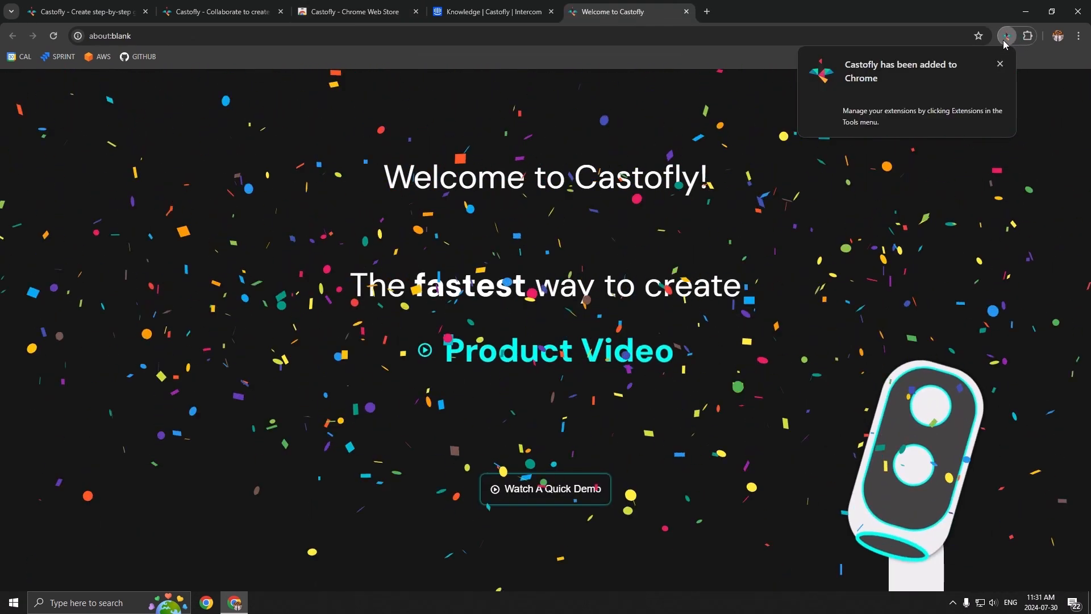
{"action": "right_click", "coordinate": [1008, 38]}
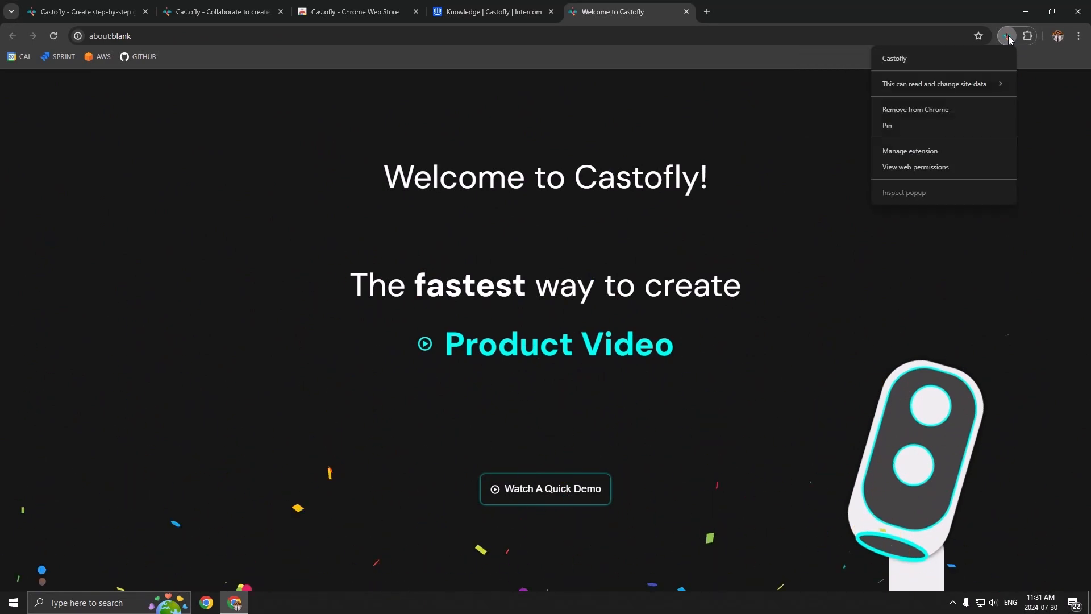
{"action": "left_click", "coordinate": [939, 127]}
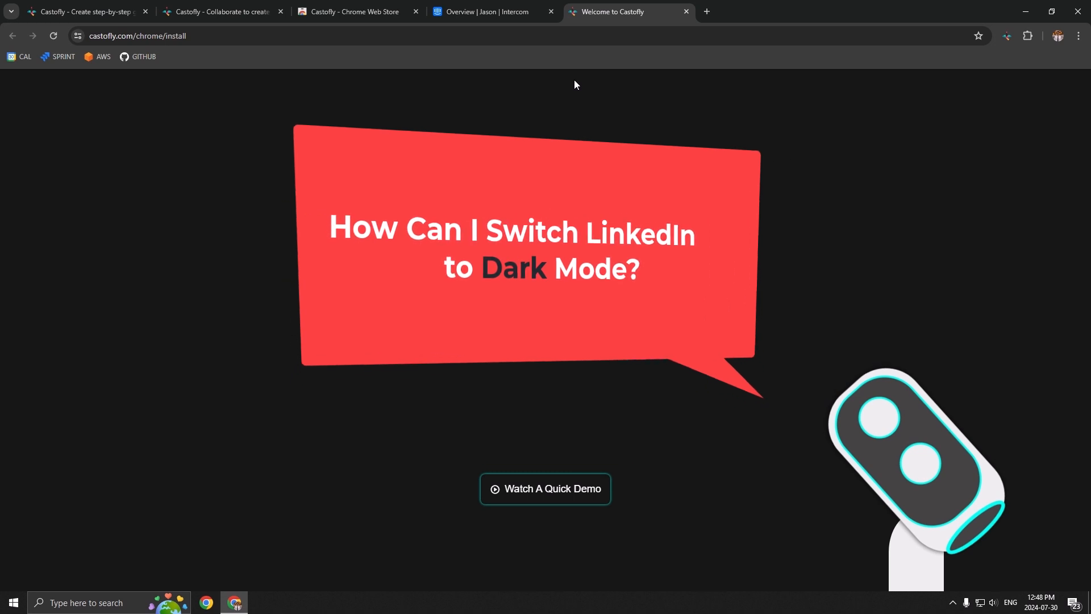
- Open LinkedIn in a new browser tab and start a Castofly capture there
{"action": "key", "text": "ctrl+t"}
{"action": "type", "text": "linkedin"}
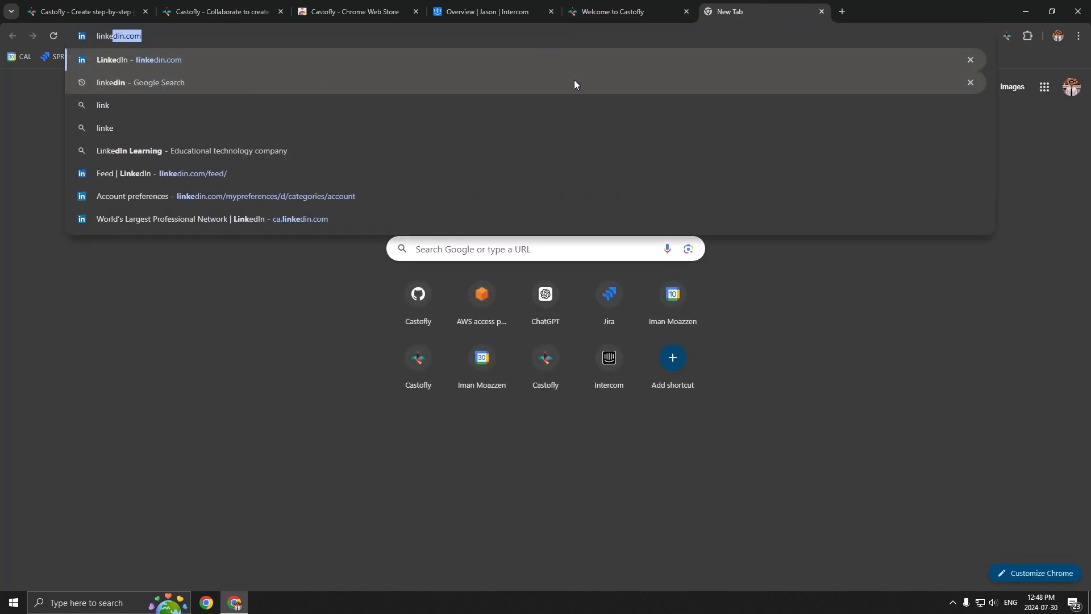
{"action": "key", "text": "Return"}
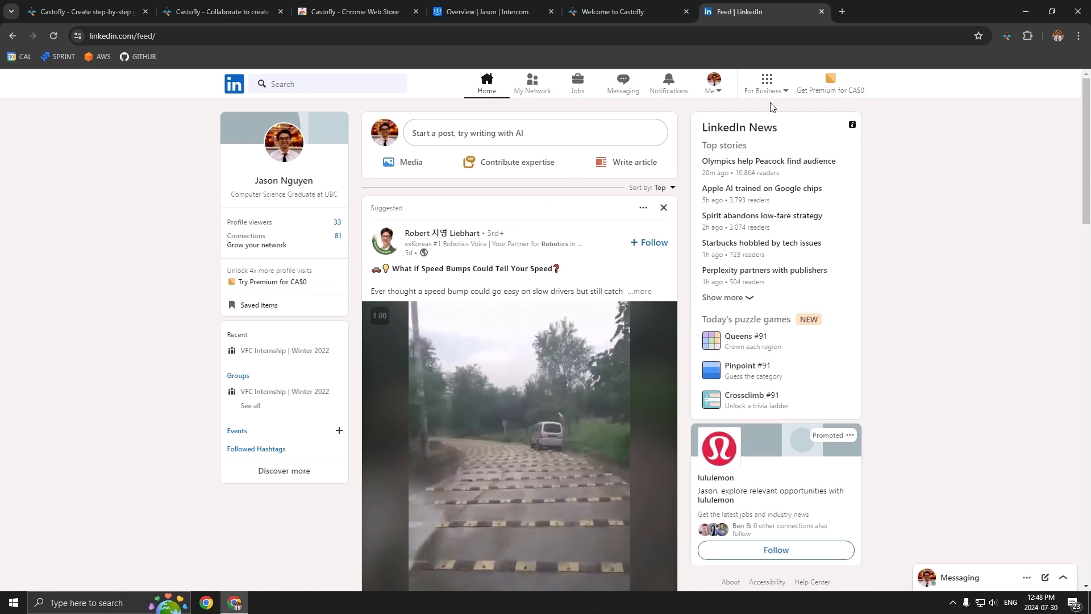
{"action": "left_click", "coordinate": [1006, 37]}
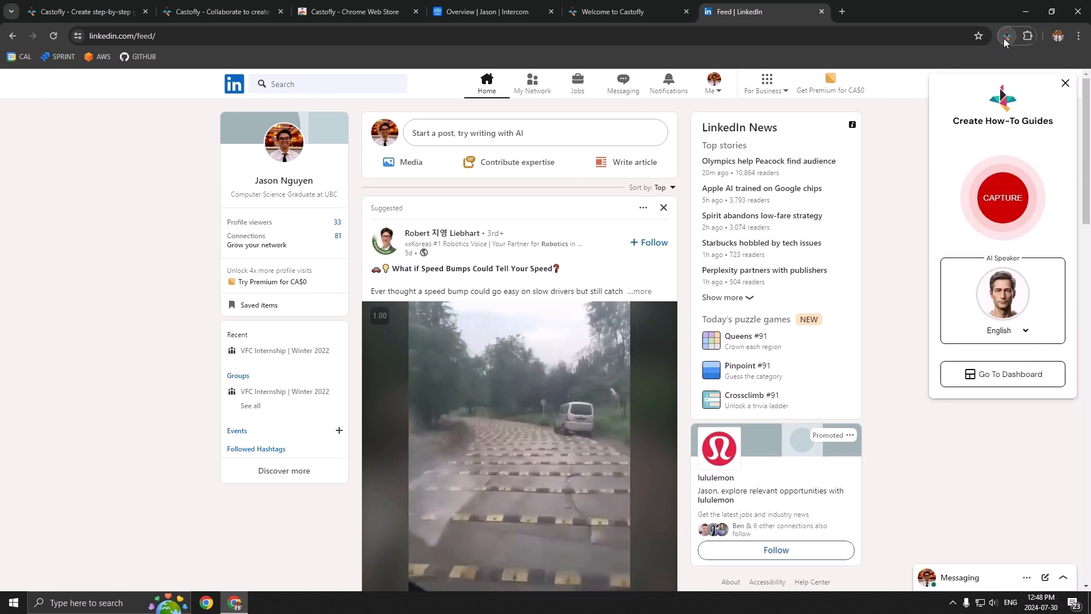
{"action": "left_click", "coordinate": [1011, 210]}
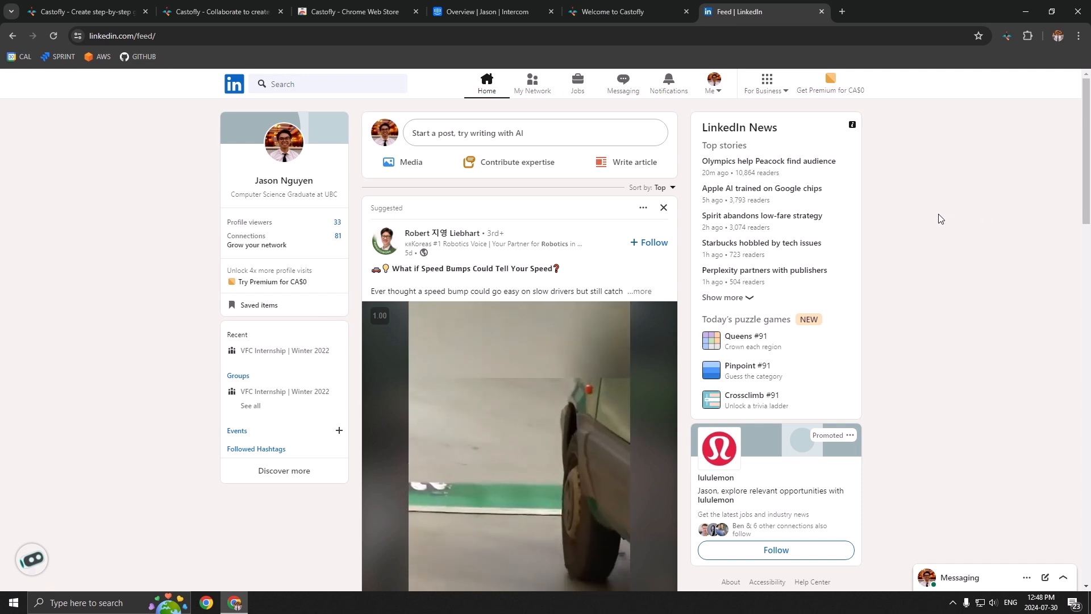
- Set LinkedIn's dark mode to Always on in the account's display preferences and finish the Castofly capture
{"action": "left_click", "coordinate": [716, 90]}
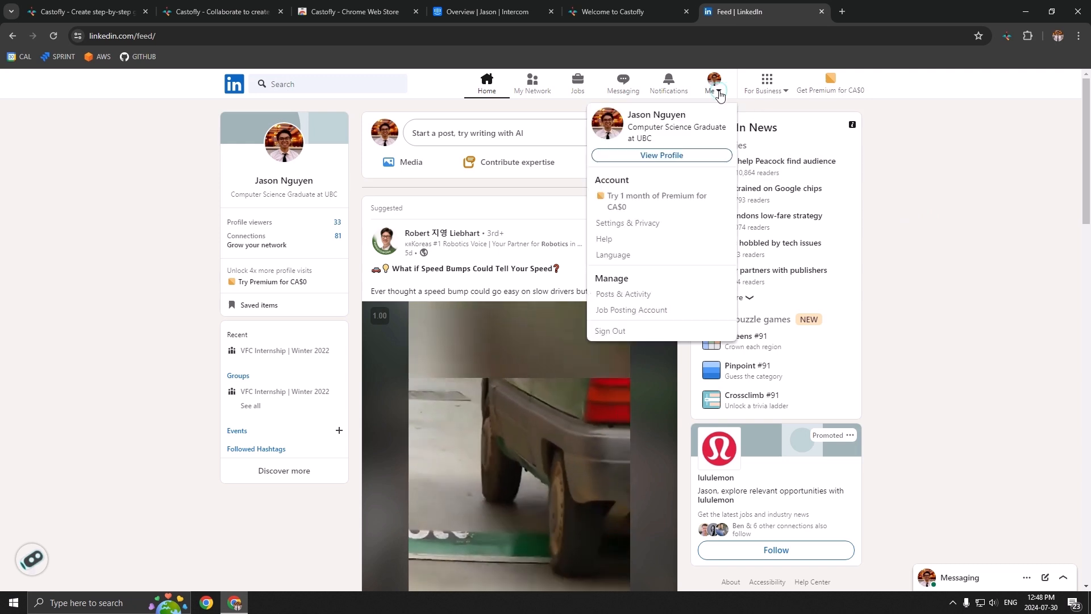
{"action": "left_click", "coordinate": [643, 224]}
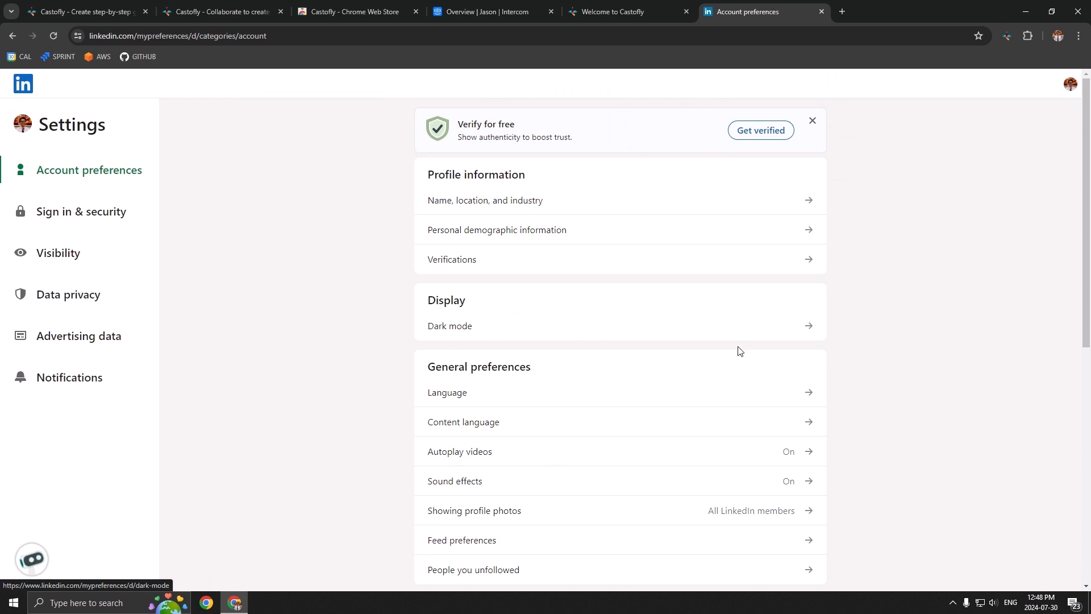
{"action": "left_click", "coordinate": [811, 332]}
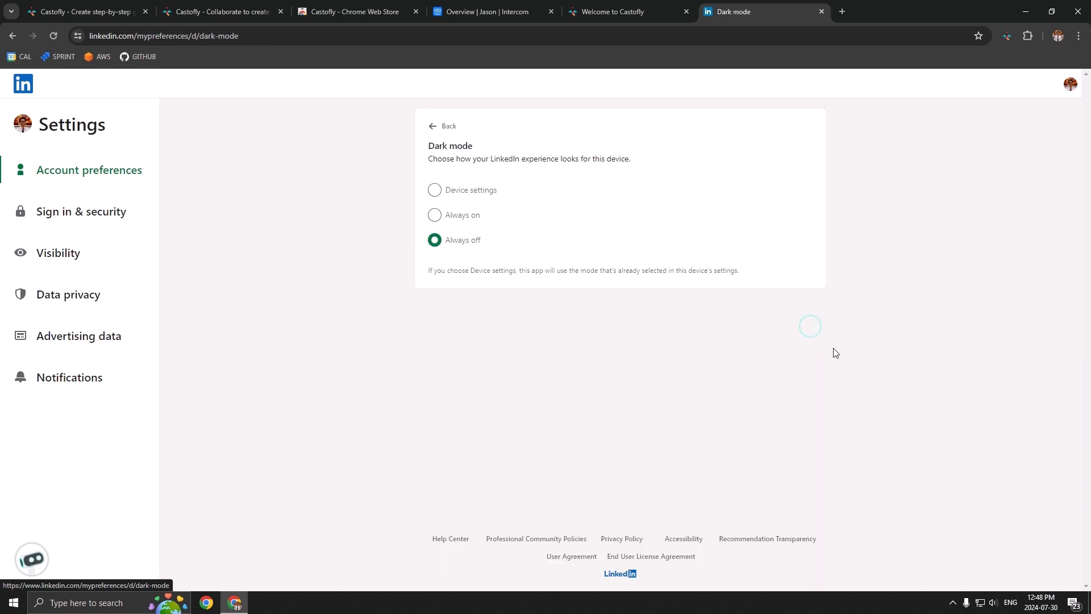
{"action": "left_click", "coordinate": [434, 214]}
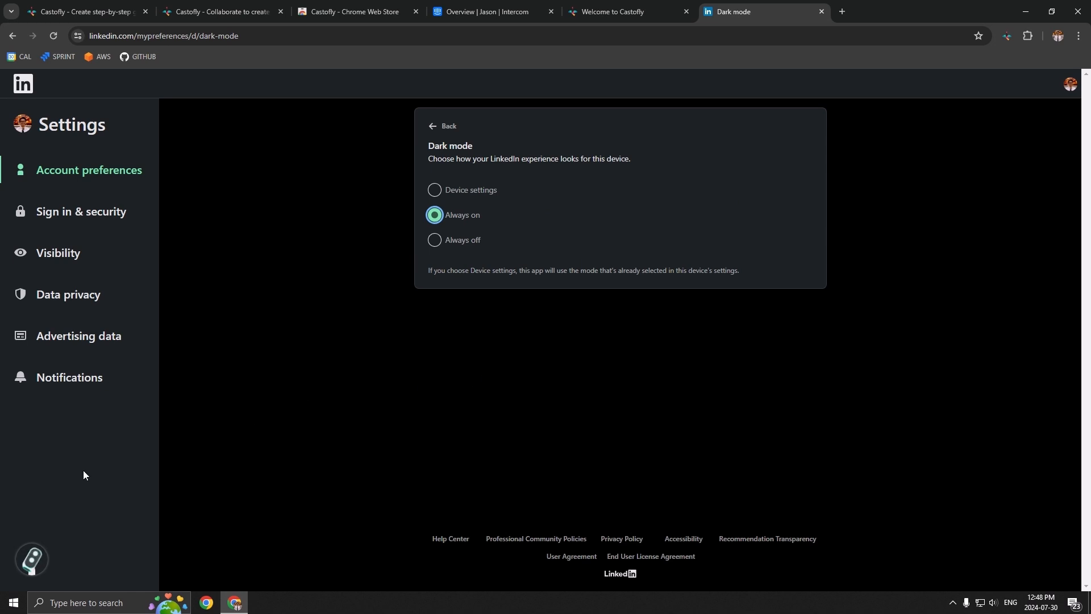
{"action": "mouse_move", "coordinate": [35, 556]}
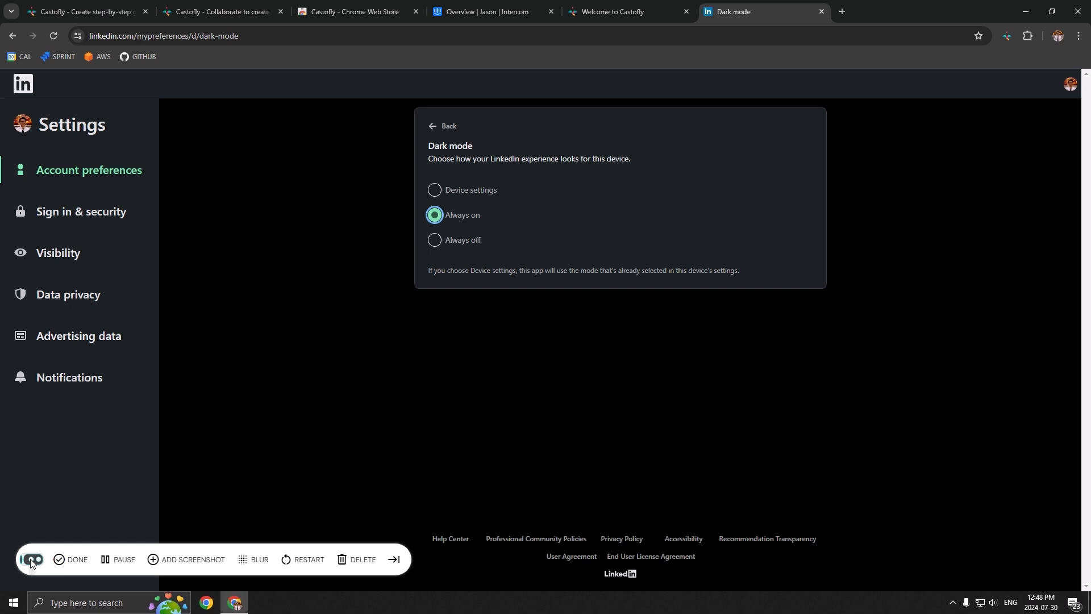
{"action": "left_click", "coordinate": [71, 560]}
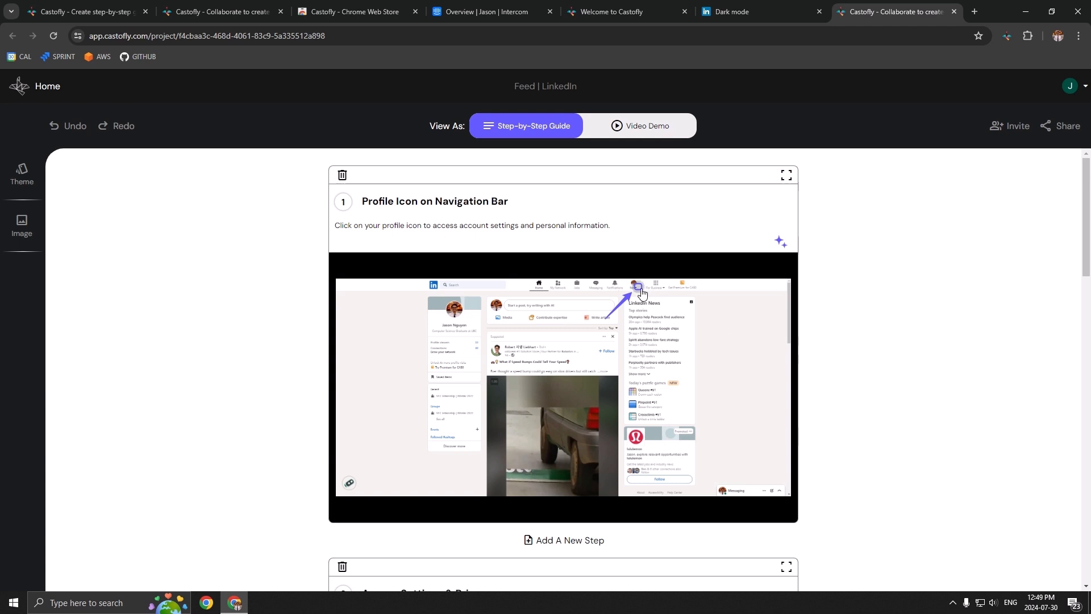
- Publish the captured LinkedIn guide and smart-copy its how-to version as HTML for Intercom
{"action": "scroll", "coordinate": [645, 306], "scroll_direction": "down", "scroll_amount": 5}
{"action": "scroll", "coordinate": [609, 392], "scroll_direction": "down", "scroll_amount": 3}
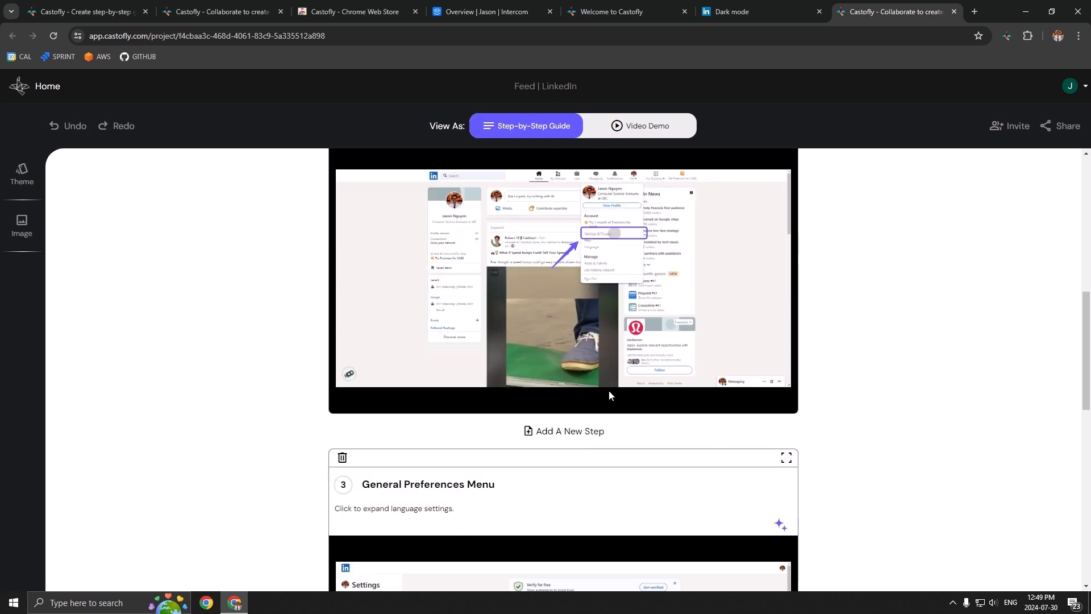
{"action": "scroll", "coordinate": [609, 391], "scroll_direction": "down", "scroll_amount": 4}
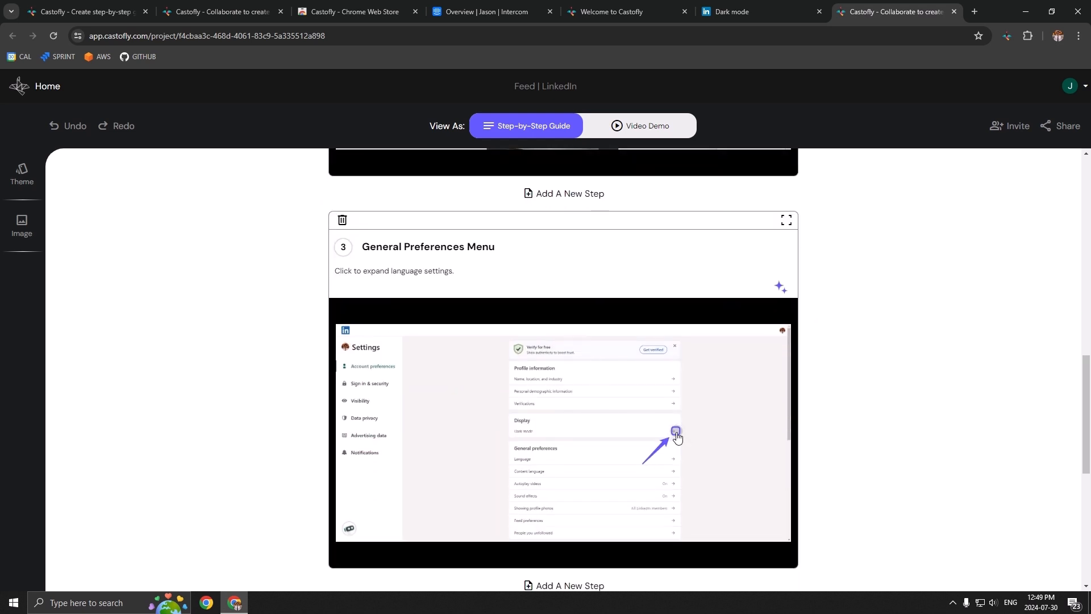
{"action": "scroll", "coordinate": [677, 437], "scroll_direction": "down", "scroll_amount": 7}
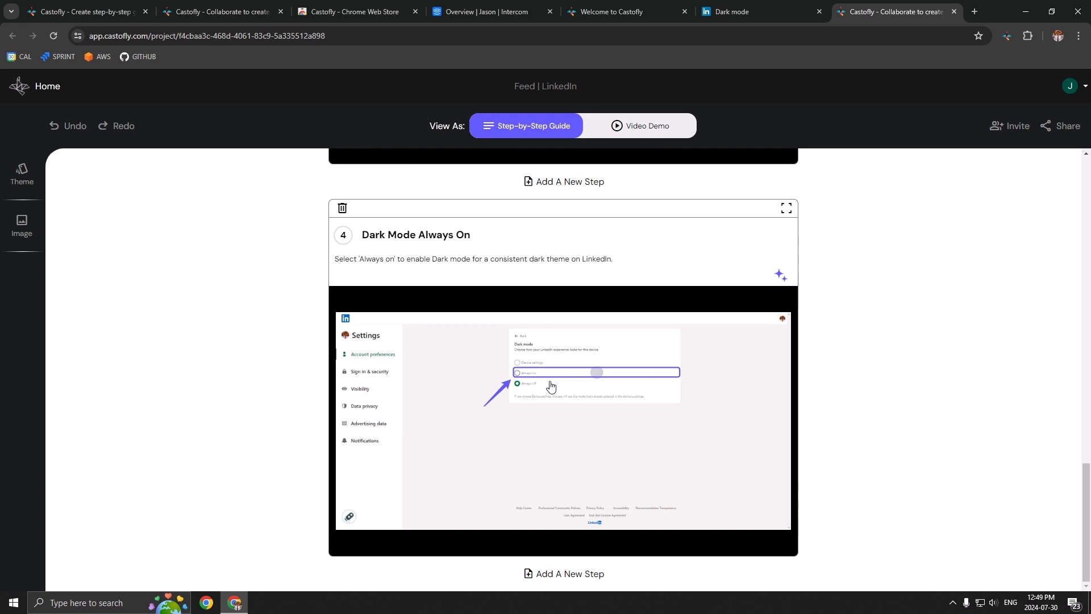
{"action": "scroll", "coordinate": [862, 432], "scroll_direction": "up", "scroll_amount": 20}
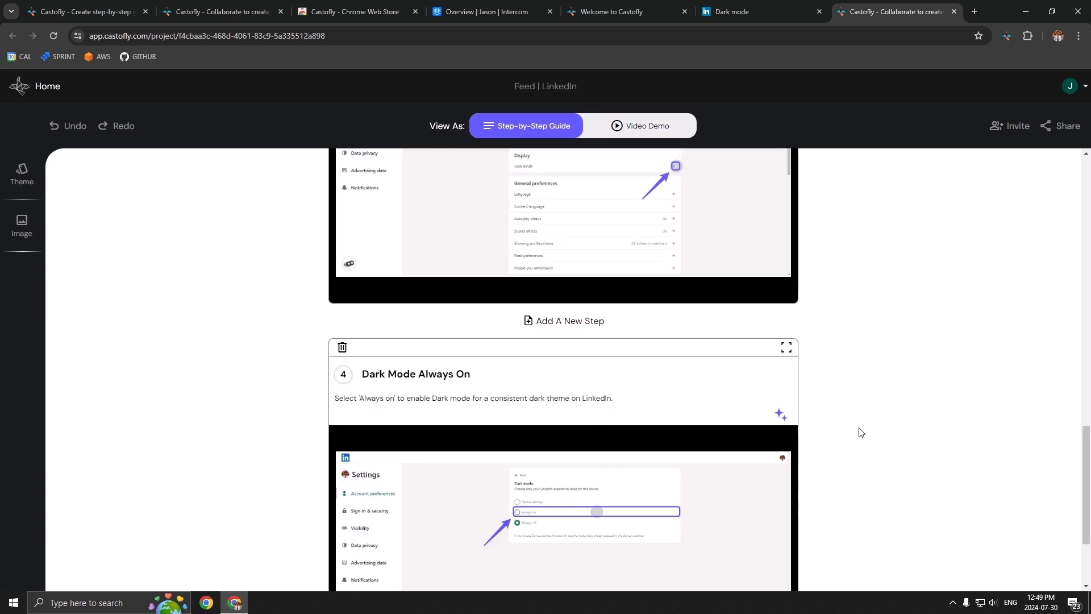
{"action": "left_click", "coordinate": [1055, 133]}
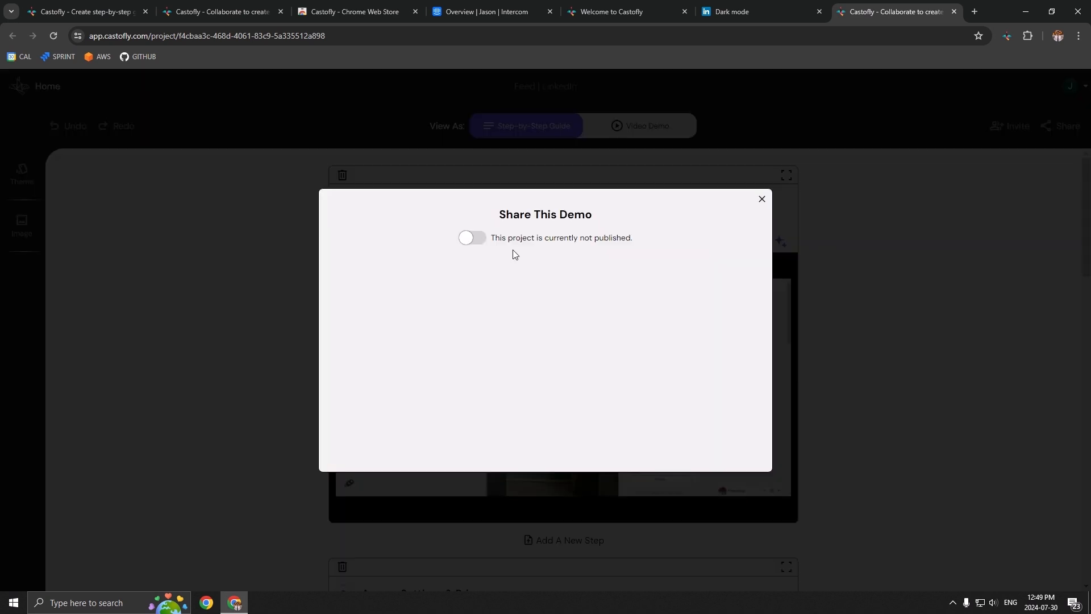
{"action": "left_click", "coordinate": [476, 238]}
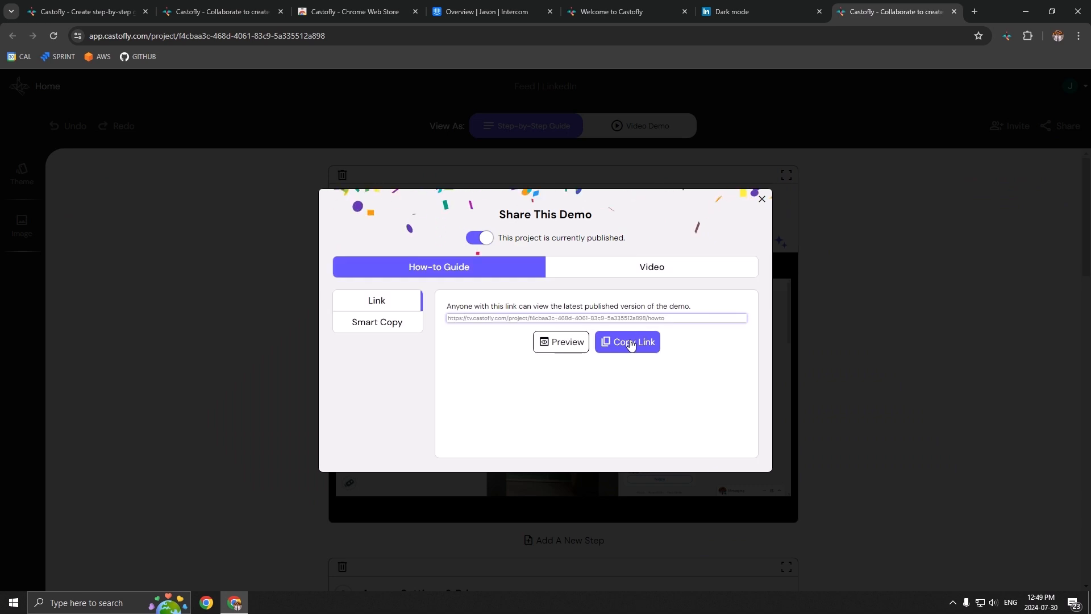
{"action": "left_click", "coordinate": [377, 322]}
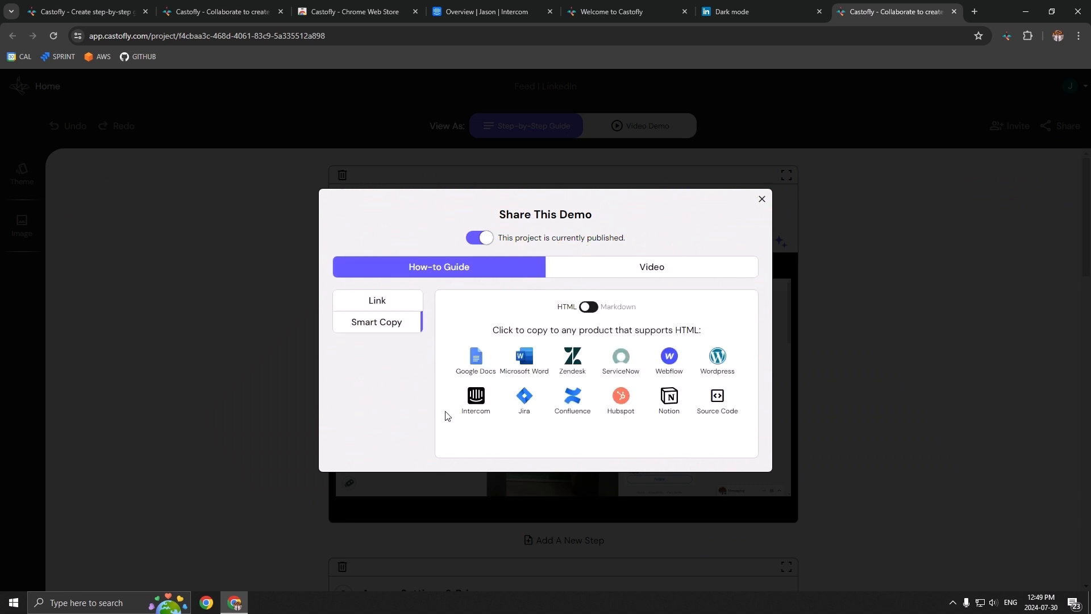
{"action": "left_click", "coordinate": [480, 405]}
- Switch to Intercom Knowledge, create a new public article and paste the copied guide into its body
{"action": "left_click", "coordinate": [491, 12]}
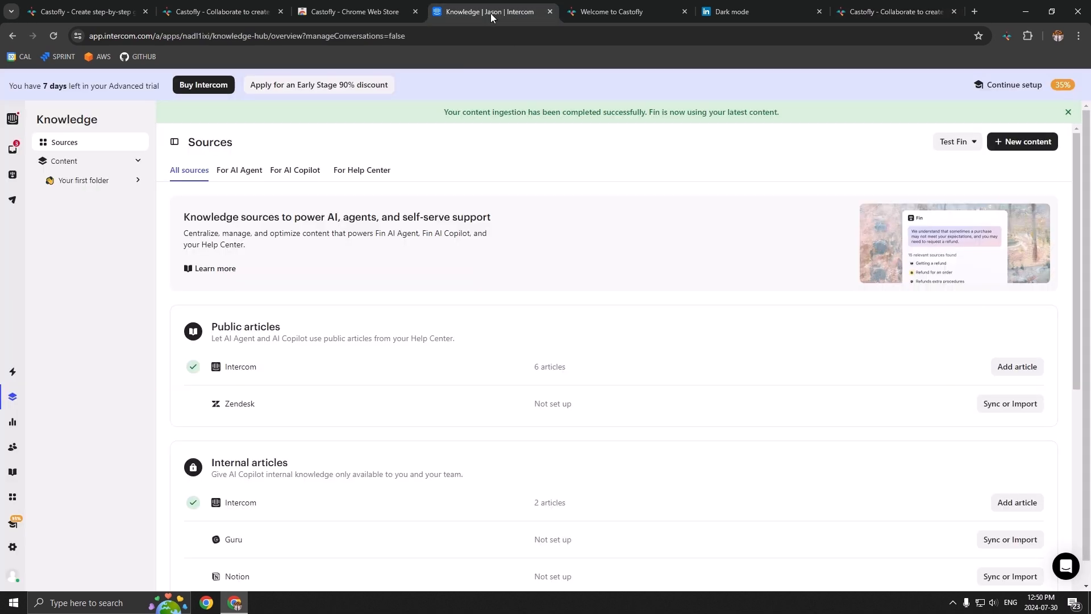
{"action": "left_click", "coordinate": [1035, 142]}
{"action": "left_click", "coordinate": [524, 407]}
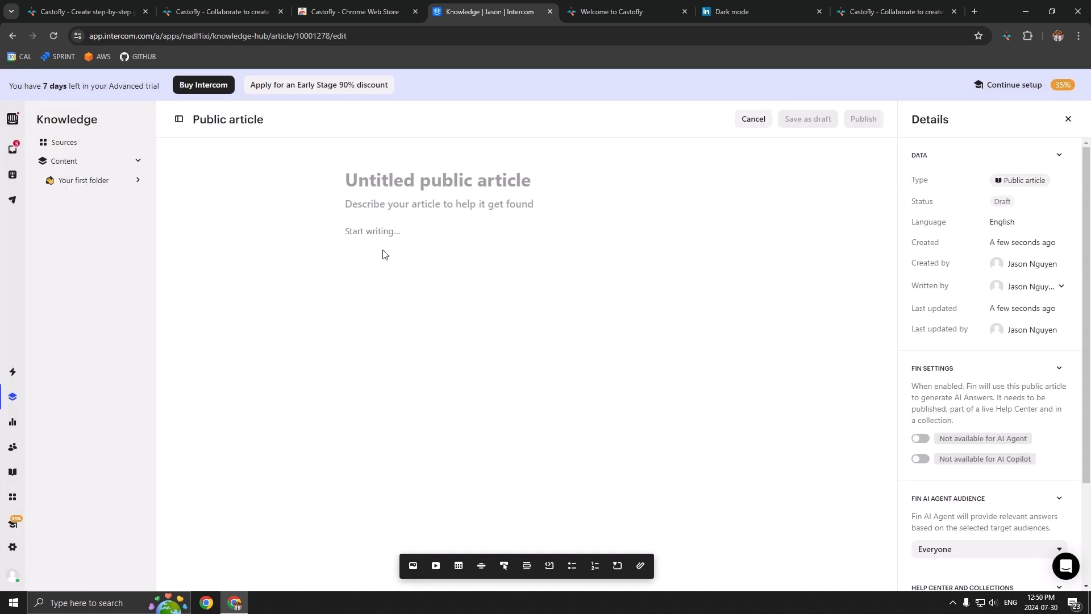
{"action": "key", "text": "ctrl+v"}
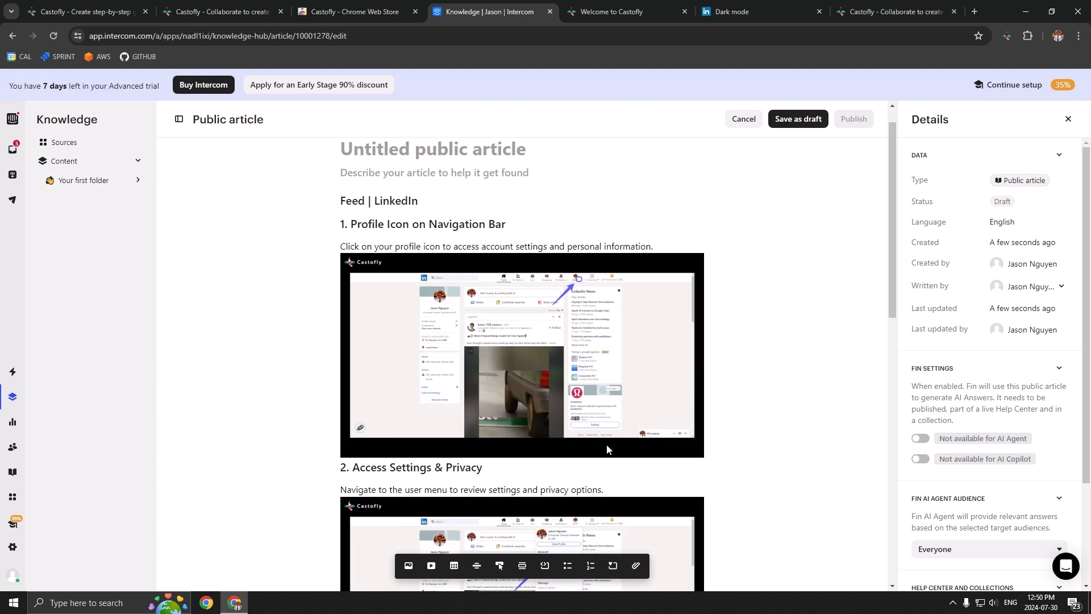
- Title the public article "LinkedIn - how to change to dark mode"
{"action": "scroll", "coordinate": [607, 445], "scroll_direction": "down", "scroll_amount": 12}
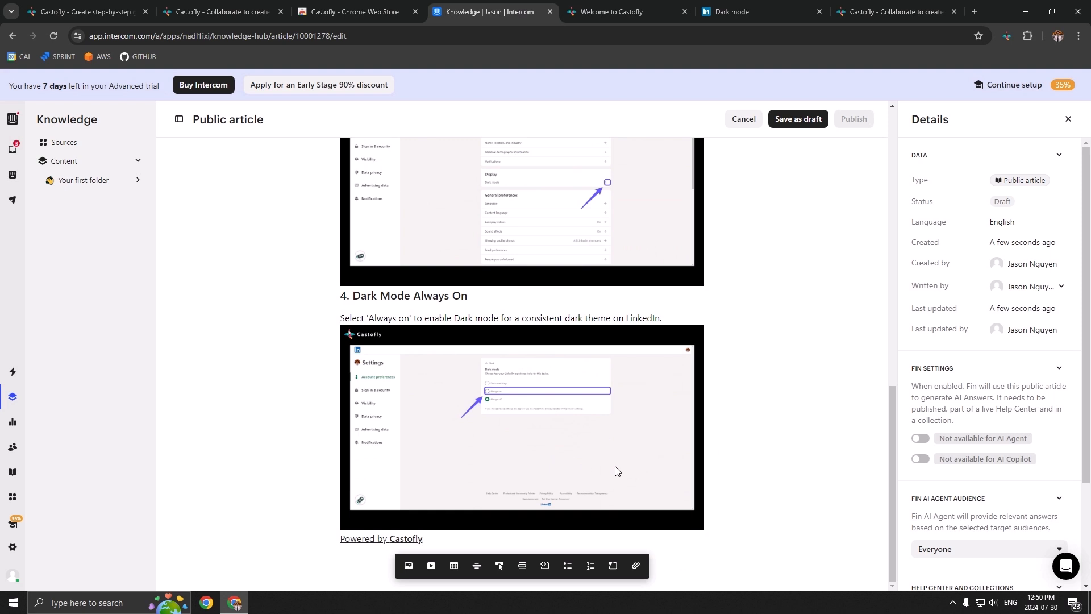
{"action": "scroll", "coordinate": [617, 471], "scroll_direction": "up", "scroll_amount": 12}
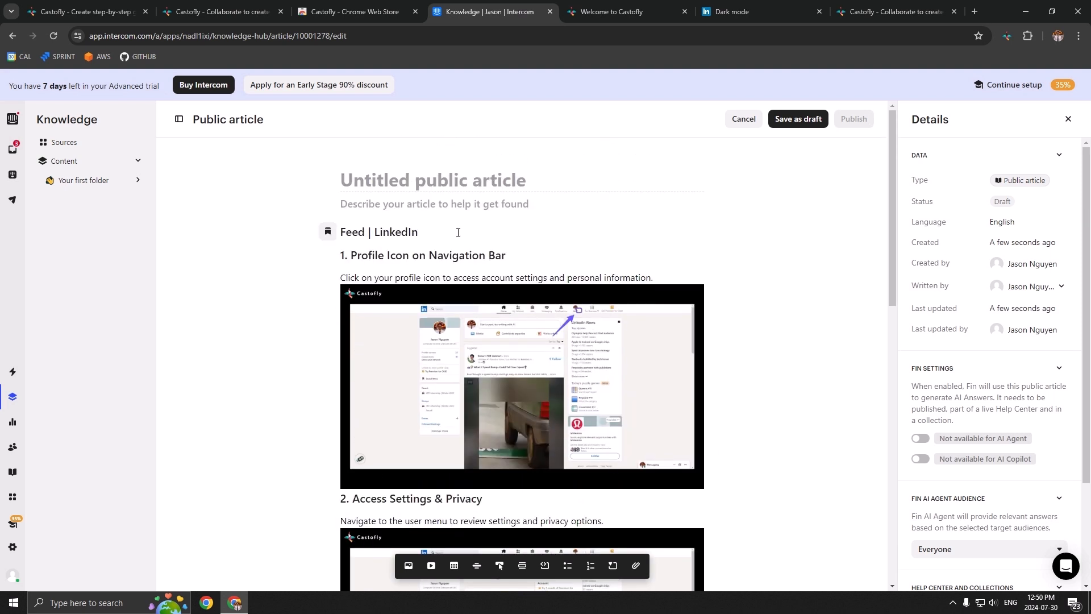
{"action": "type", "text": "LinkedIn - "}
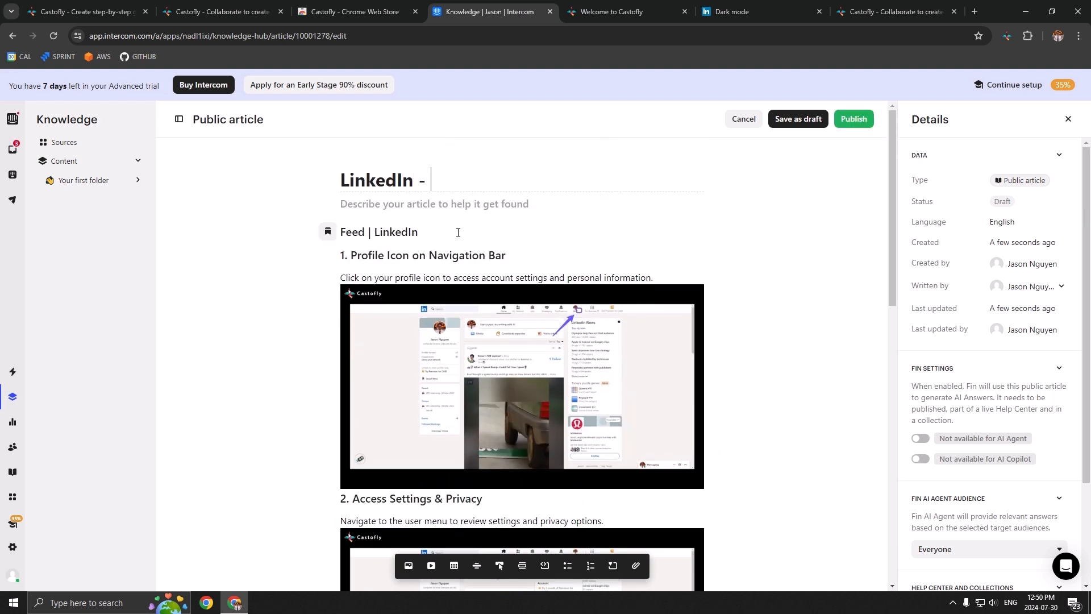
{"action": "type", "text": "how to change to dark "}
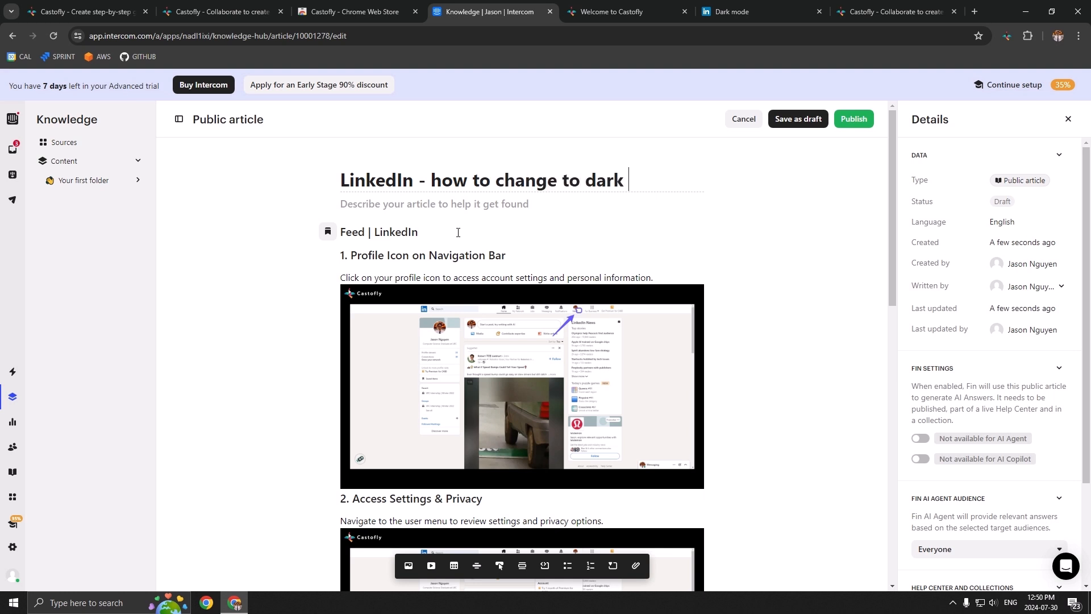
{"action": "type", "text": "mode"}
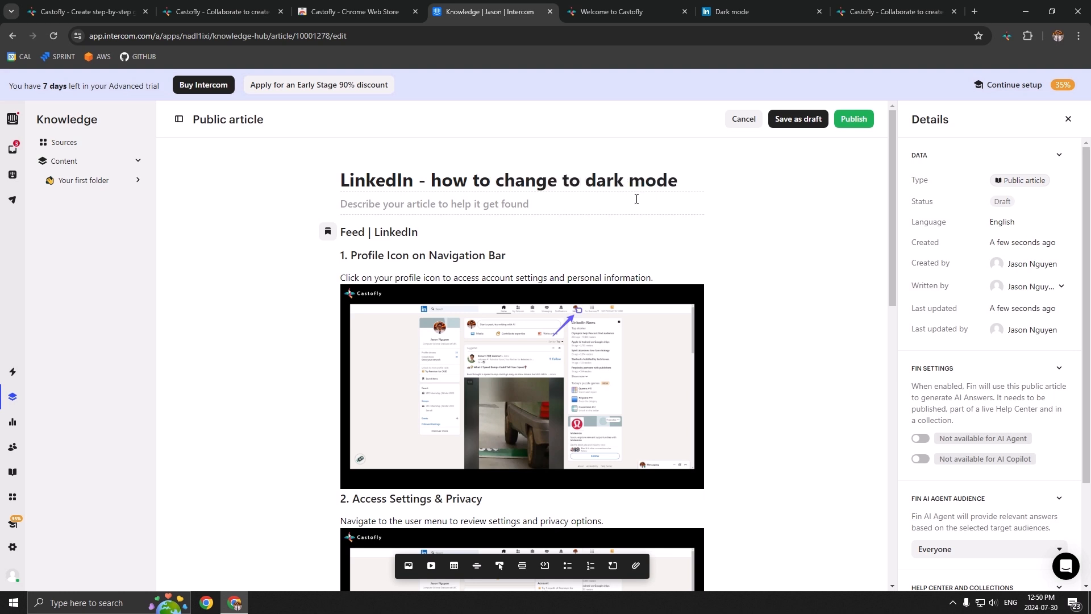
- Publish the article to the Help Center in the Example collection and look through the published version
{"action": "left_click", "coordinate": [854, 119]}
{"action": "left_click", "coordinate": [458, 304]}
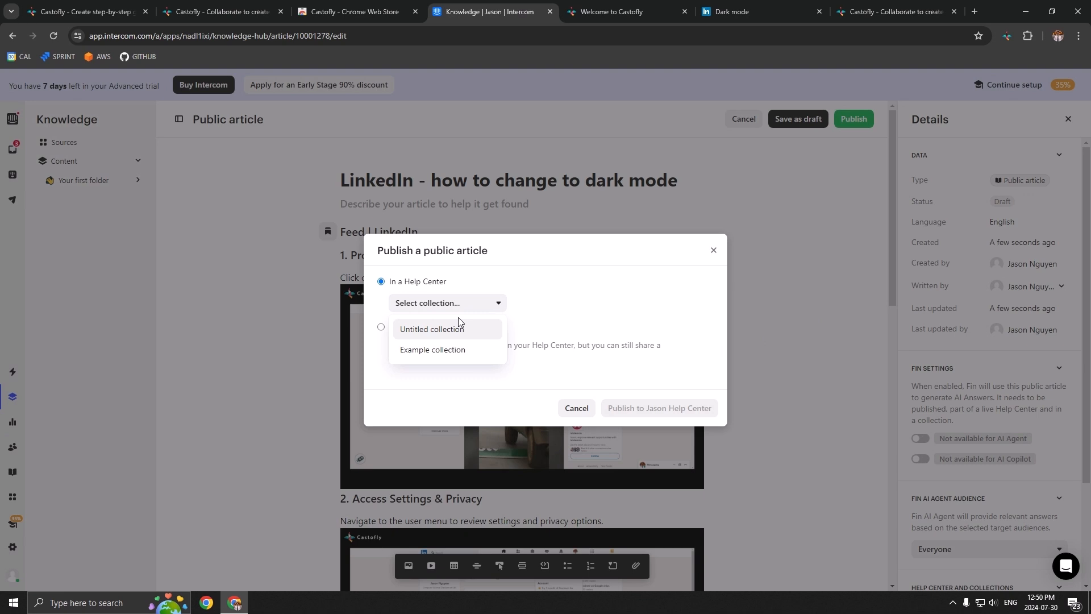
{"action": "left_click", "coordinate": [449, 349]}
{"action": "left_click", "coordinate": [659, 408]}
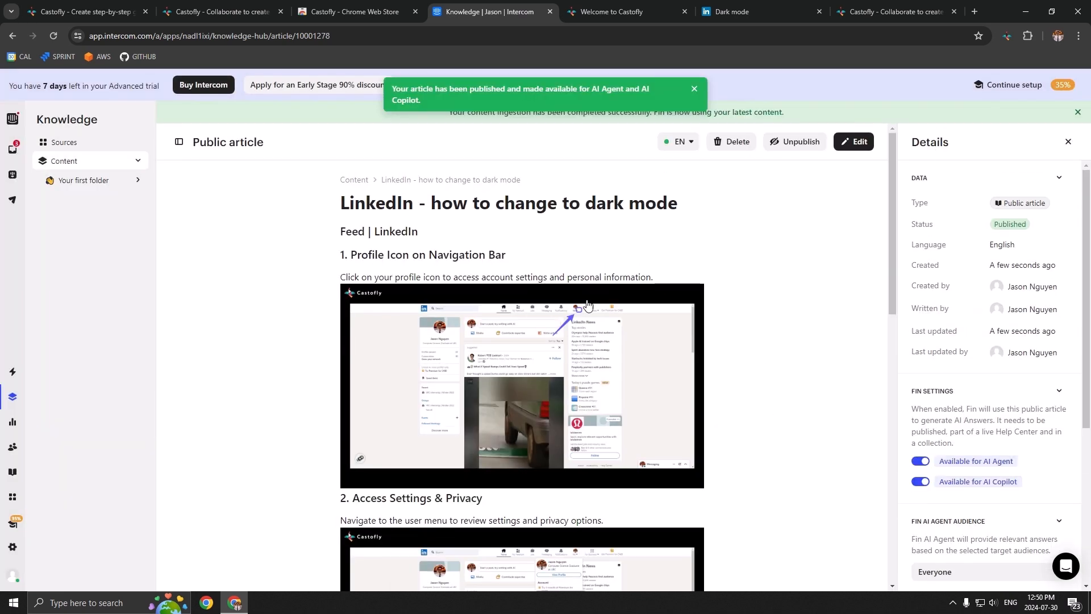
{"action": "scroll", "coordinate": [640, 367], "scroll_direction": "down", "scroll_amount": 6}
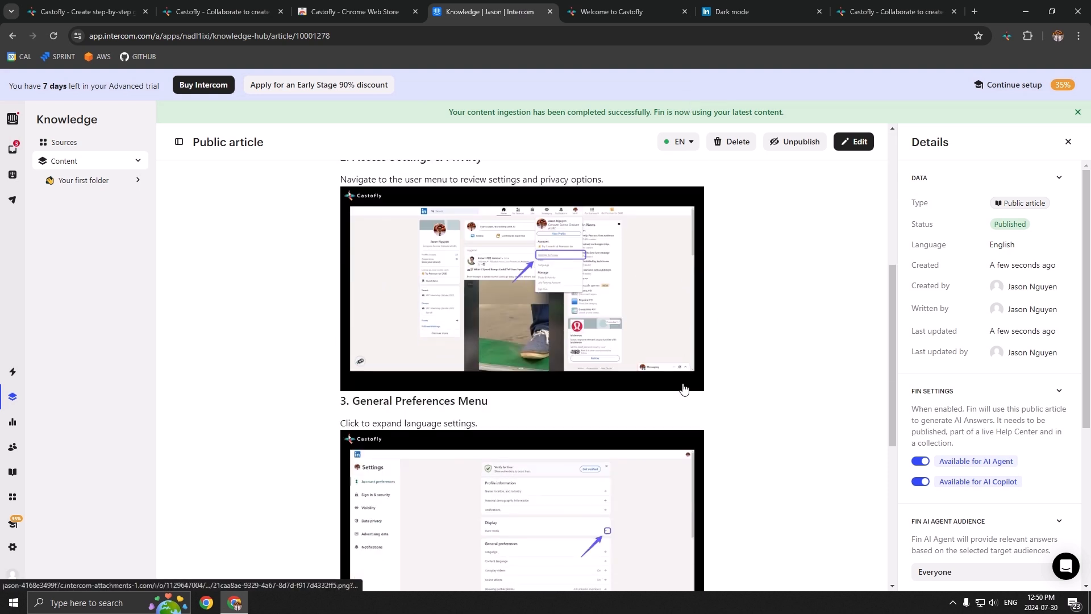
{"action": "scroll", "coordinate": [684, 388], "scroll_direction": "up", "scroll_amount": 6}
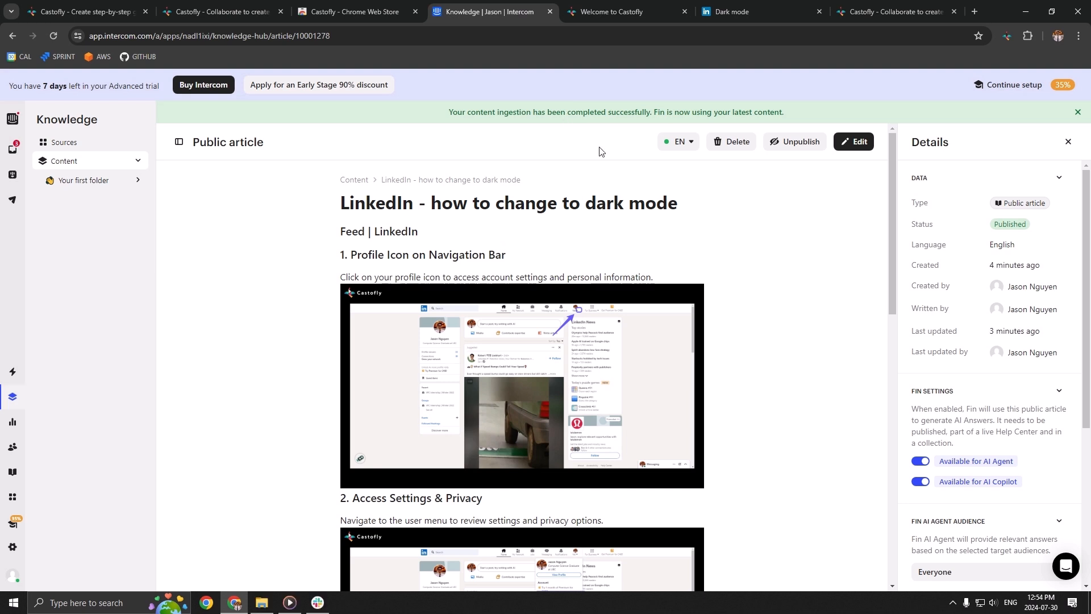
- Open the Fin AI Agent overview and ask its chat preview "How can I change LinkedIn theme to dark mode?"
{"action": "left_click", "coordinate": [12, 175]}
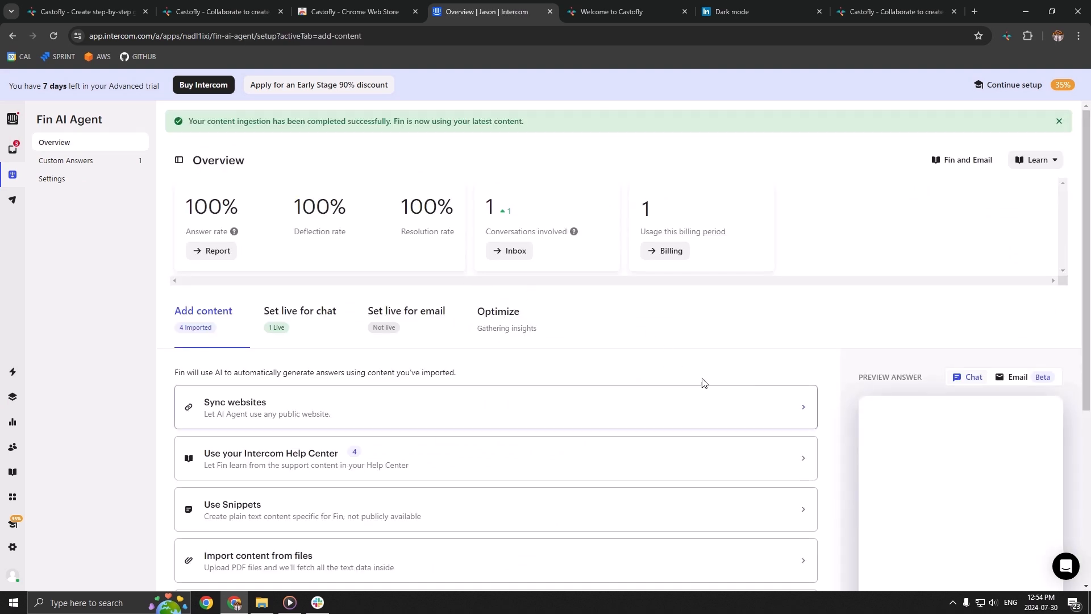
{"action": "scroll", "coordinate": [707, 386], "scroll_direction": "down", "scroll_amount": 2}
{"action": "scroll", "coordinate": [1000, 367], "scroll_direction": "down", "scroll_amount": 1}
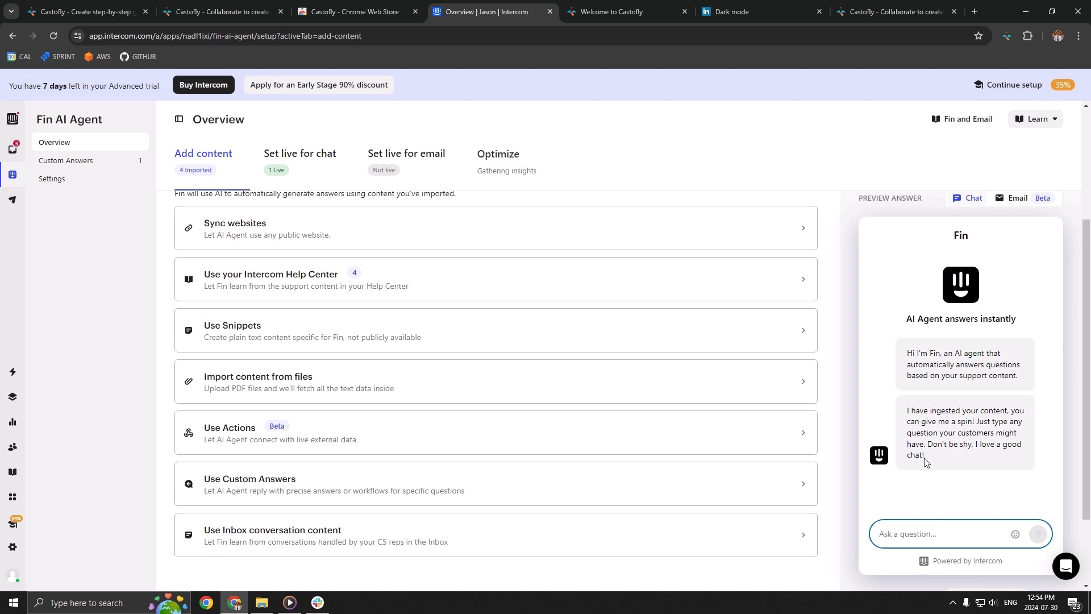
{"action": "type", "text": "How can I change LinkedIn theme"}
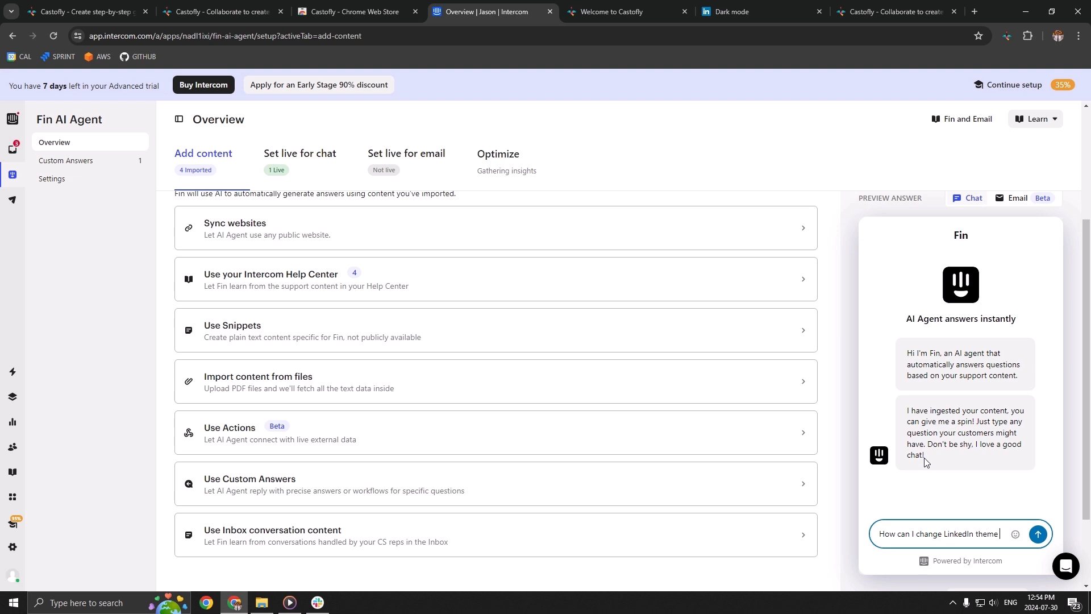
{"action": "type", "text": " to dark mode?"}
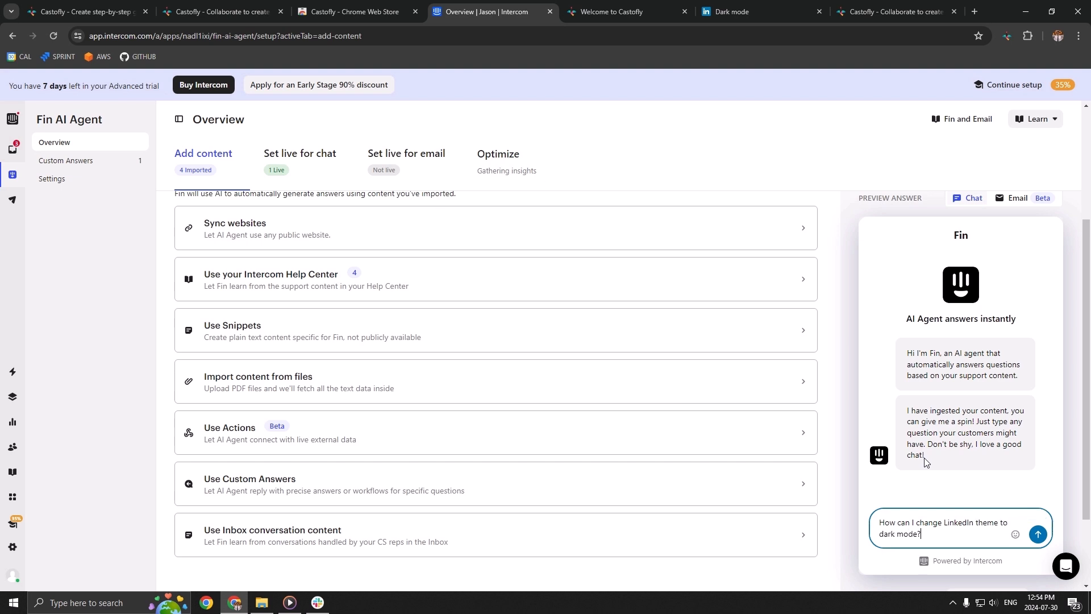
{"action": "key", "text": "Return"}
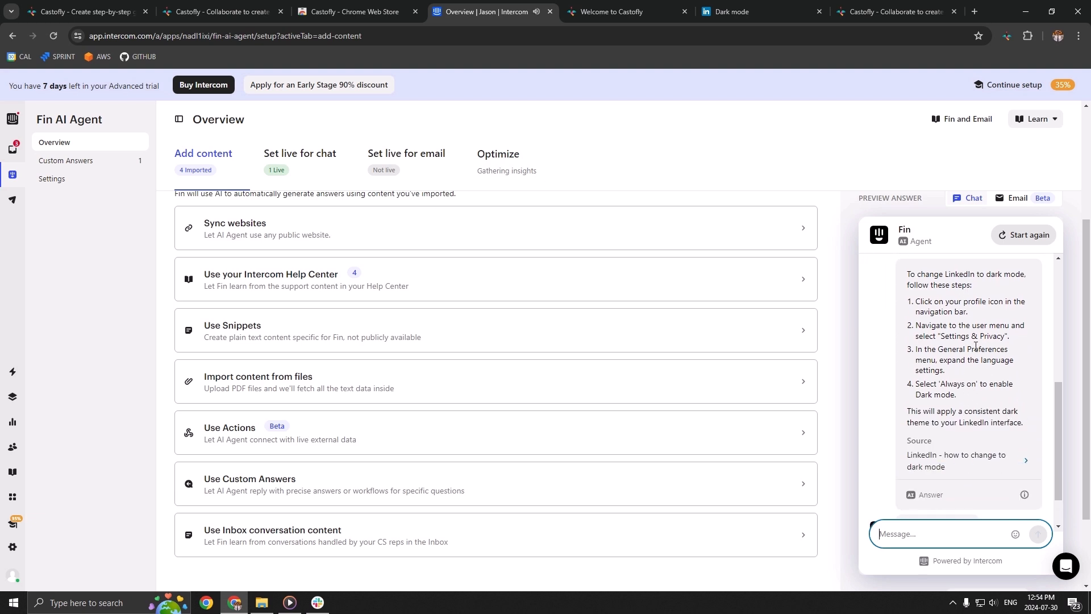
- Open the source article cited in Fin's answer and review its steps and screenshots in the chat preview
{"action": "scroll", "coordinate": [976, 372], "scroll_direction": "up", "scroll_amount": 1}
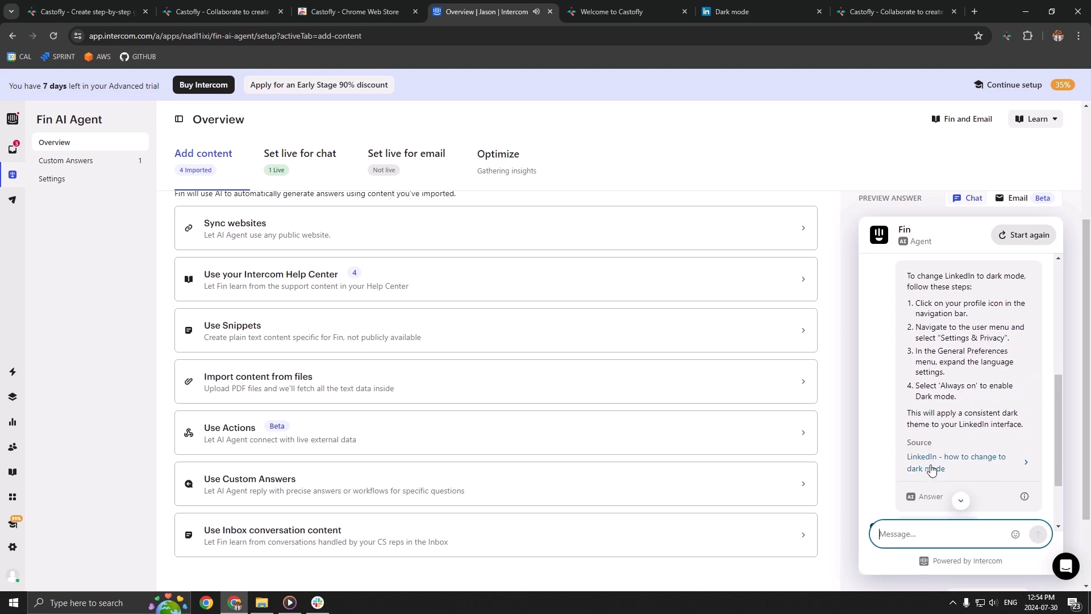
{"action": "left_click", "coordinate": [974, 466]}
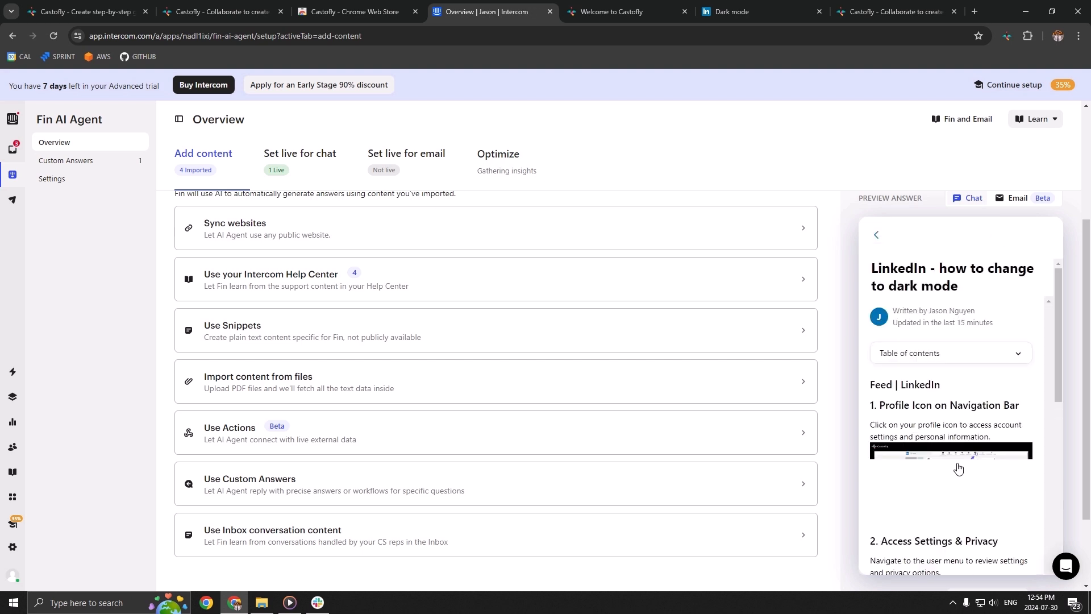
{"action": "scroll", "coordinate": [1022, 418], "scroll_direction": "down", "scroll_amount": 2}
{"action": "scroll", "coordinate": [1011, 430], "scroll_direction": "down", "scroll_amount": 1}
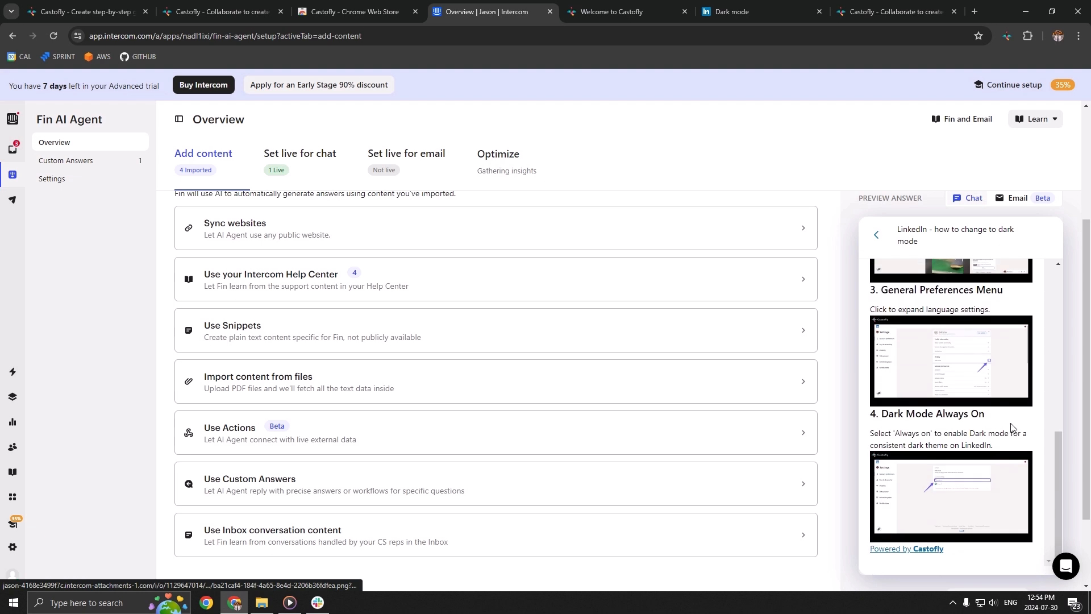
{"action": "scroll", "coordinate": [1006, 438], "scroll_direction": "up", "scroll_amount": 7}
{"action": "scroll", "coordinate": [999, 446], "scroll_direction": "down", "scroll_amount": 10}
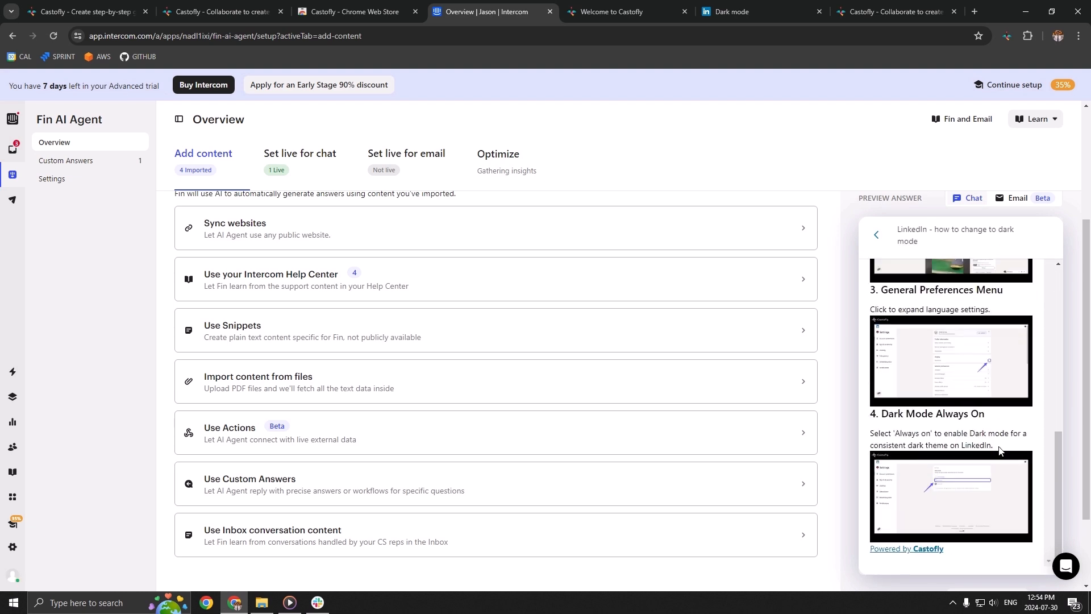
{"action": "scroll", "coordinate": [989, 454], "scroll_direction": "up", "scroll_amount": 3}
{"action": "scroll", "coordinate": [961, 456], "scroll_direction": "down", "scroll_amount": 3}
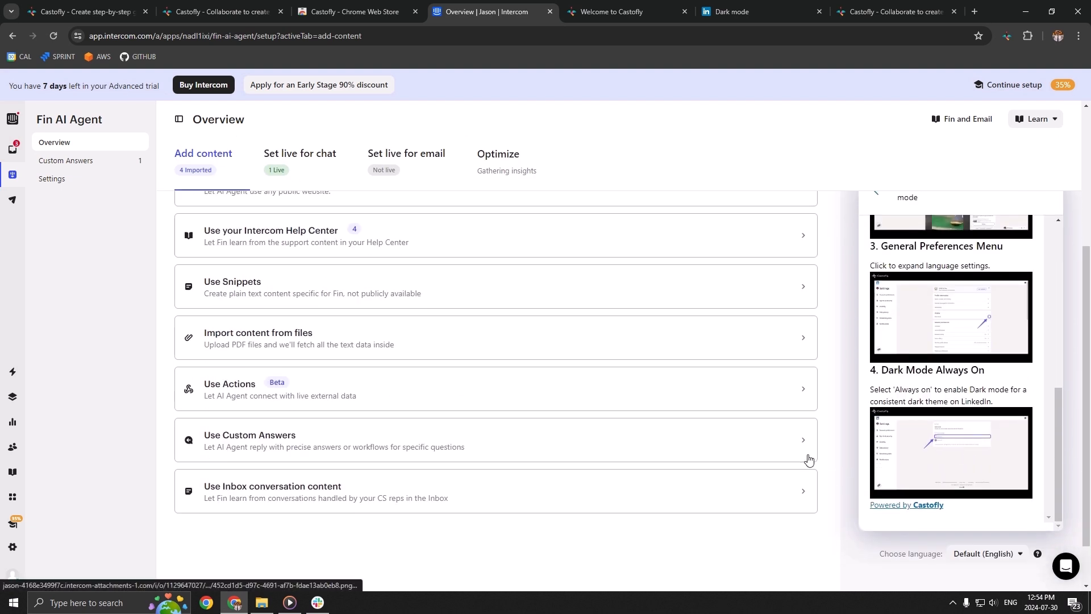